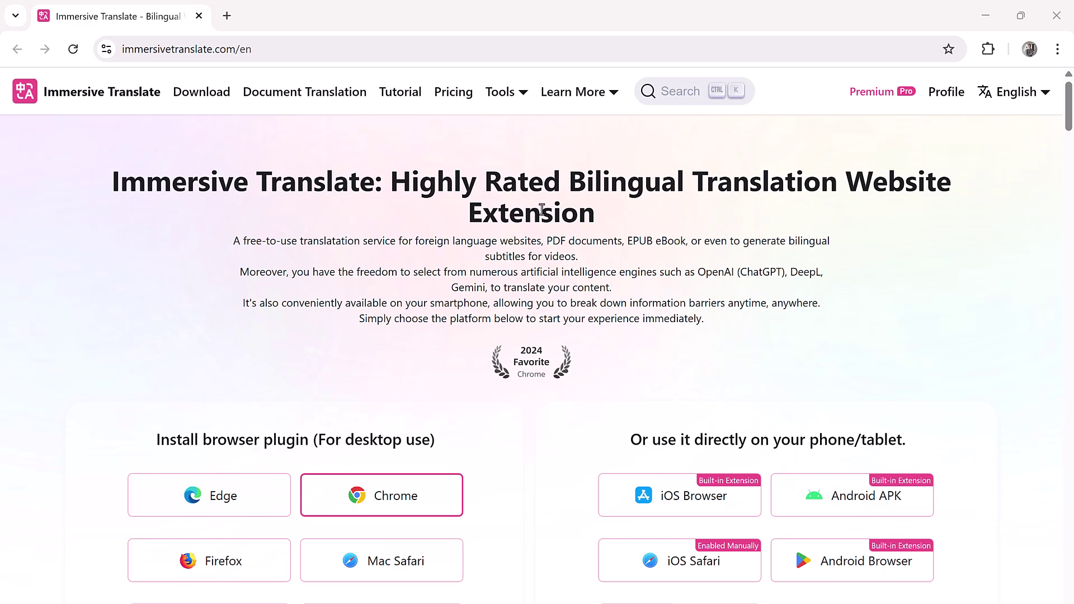
{"action": "scroll", "coordinate": [557, 311], "scroll_direction": "down", "scroll_amount": 1}
{"action": "scroll", "coordinate": [557, 311], "scroll_direction": "down", "scroll_amount": 2}
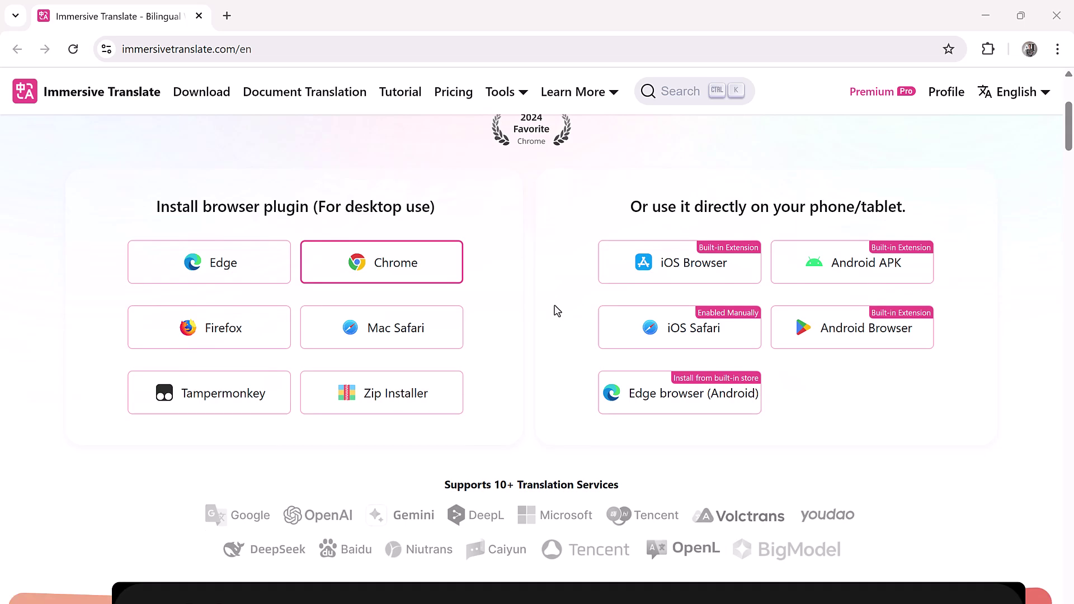
{"action": "scroll", "coordinate": [554, 310], "scroll_direction": "down", "scroll_amount": 3}
{"action": "scroll", "coordinate": [554, 310], "scroll_direction": "down", "scroll_amount": 3}
{"action": "scroll", "coordinate": [555, 311], "scroll_direction": "down", "scroll_amount": 5}
{"action": "scroll", "coordinate": [555, 310], "scroll_direction": "down", "scroll_amount": 2}
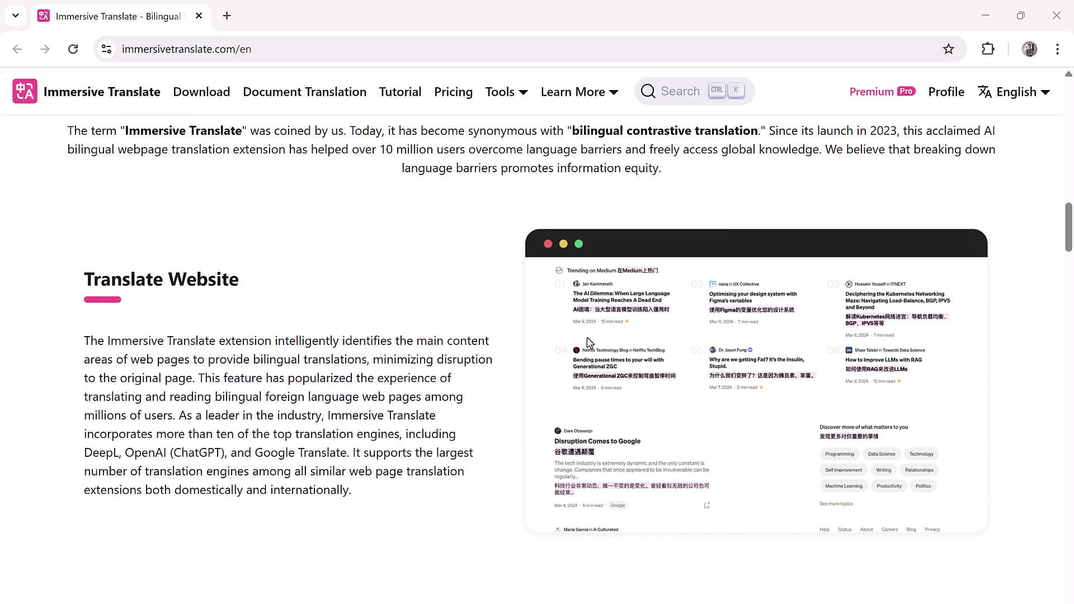
{"action": "scroll", "coordinate": [590, 343], "scroll_direction": "down", "scroll_amount": 5}
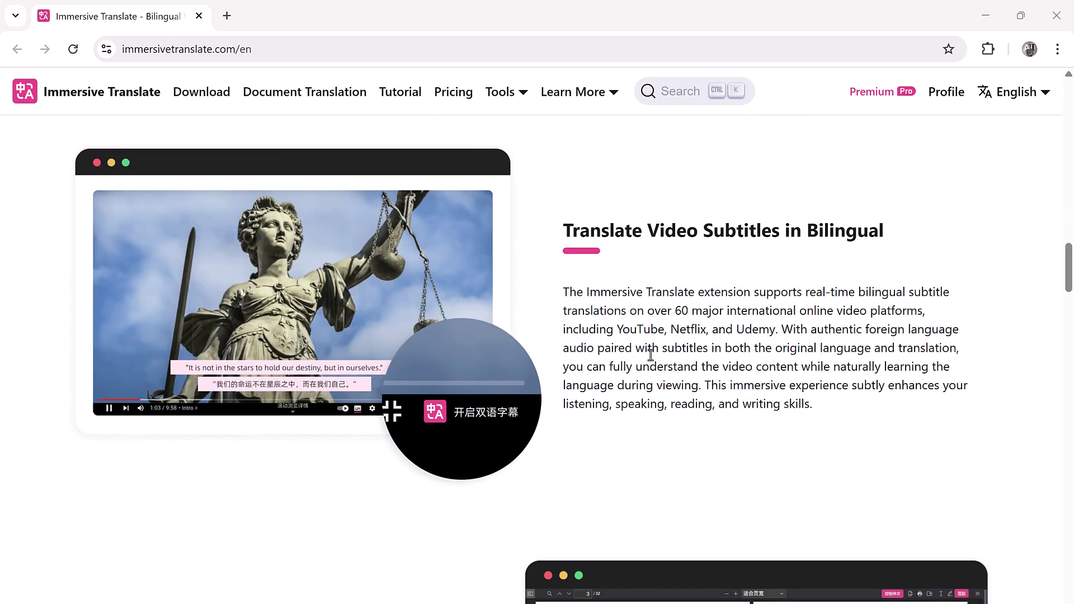
{"action": "scroll", "coordinate": [651, 354], "scroll_direction": "down", "scroll_amount": 5}
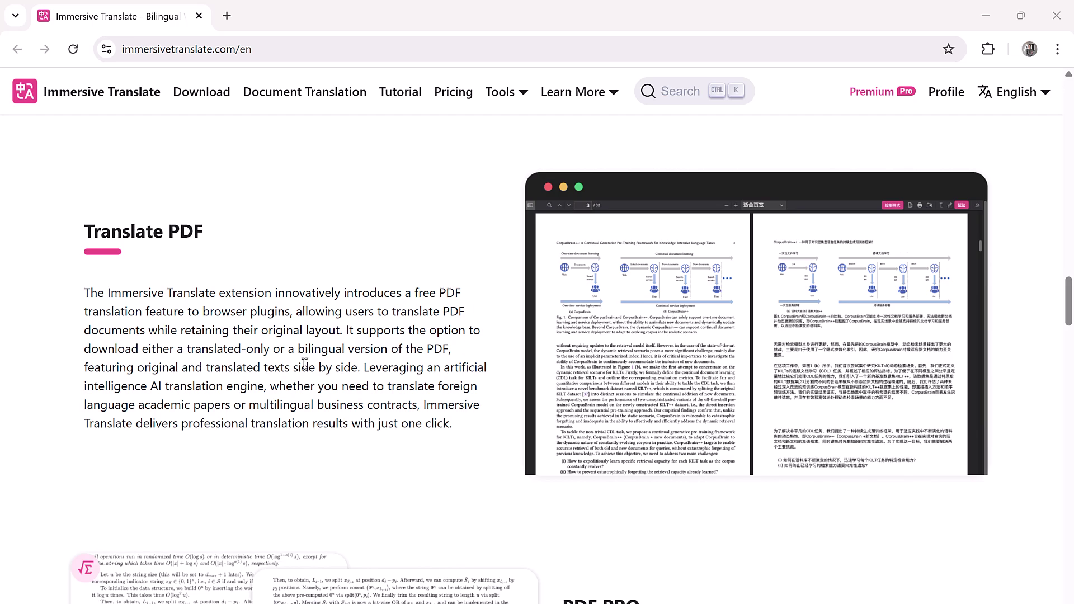
{"action": "scroll", "coordinate": [305, 365], "scroll_direction": "down", "scroll_amount": 5}
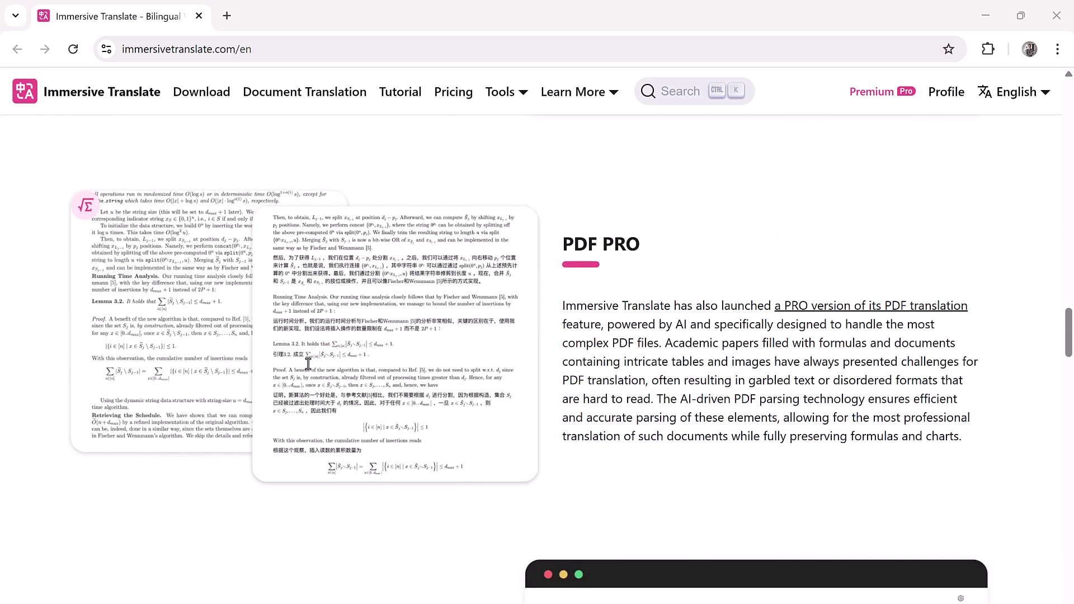
{"action": "scroll", "coordinate": [308, 364], "scroll_direction": "down", "scroll_amount": 5}
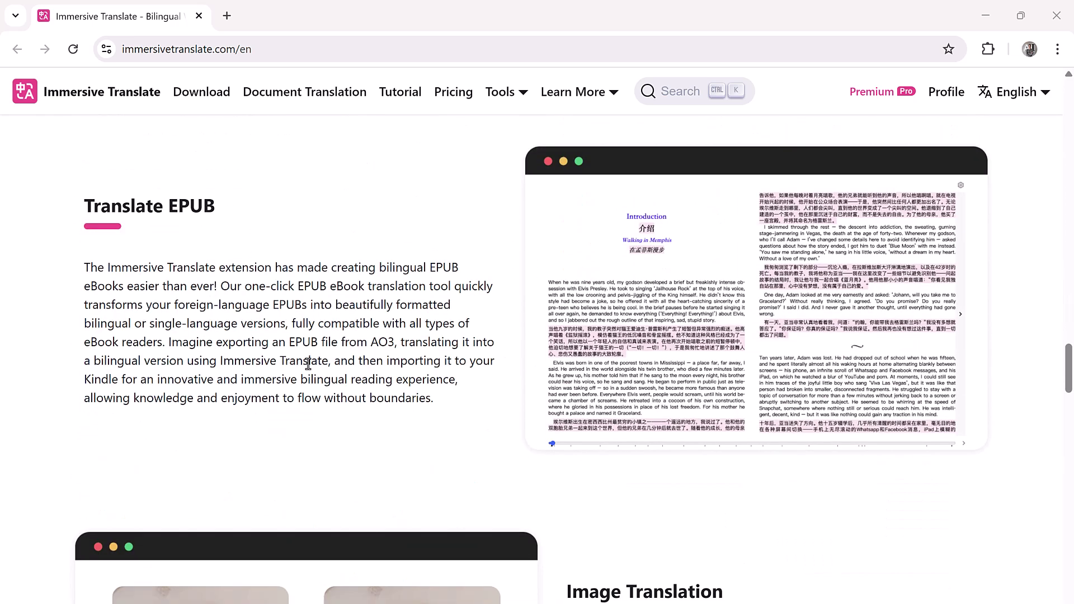
{"action": "scroll", "coordinate": [368, 356], "scroll_direction": "down", "scroll_amount": 4}
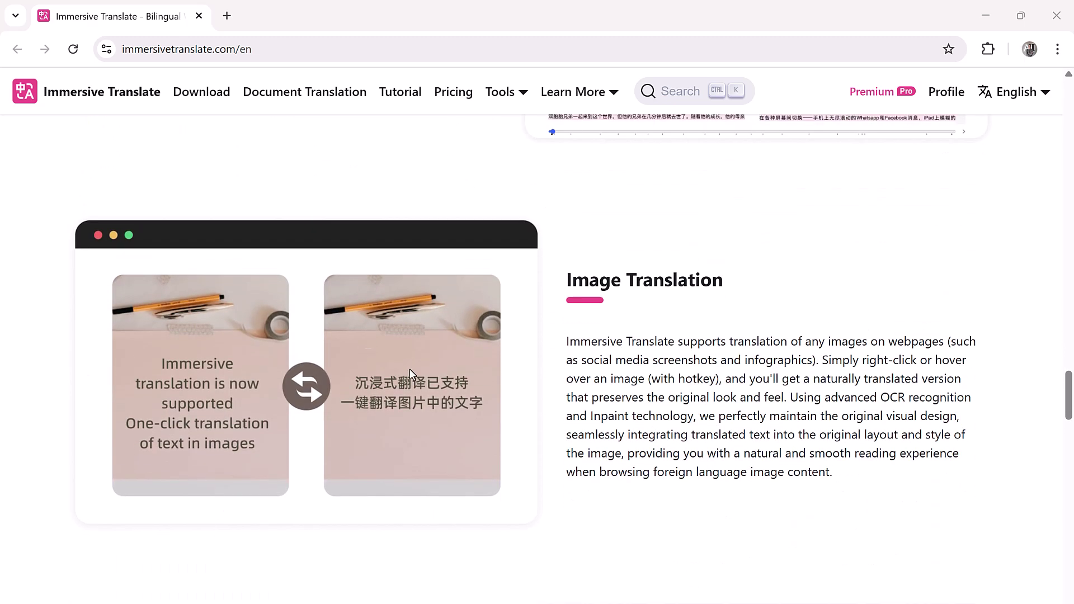
{"action": "scroll", "coordinate": [282, 477], "scroll_direction": "down", "scroll_amount": 5}
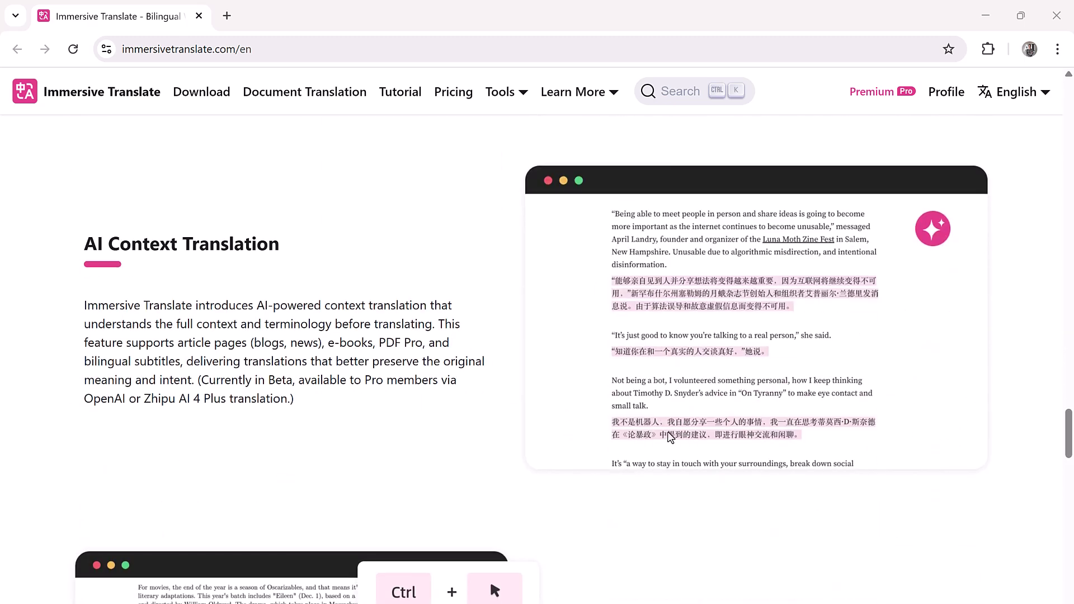
{"action": "scroll", "coordinate": [670, 437], "scroll_direction": "down", "scroll_amount": 5}
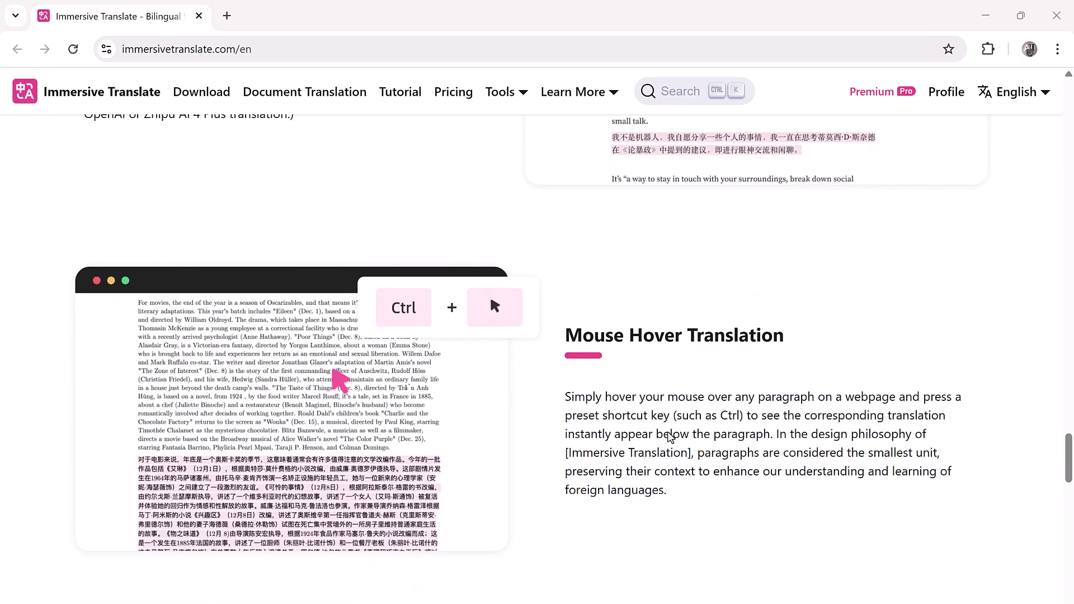
{"action": "scroll", "coordinate": [540, 423], "scroll_direction": "down", "scroll_amount": 4}
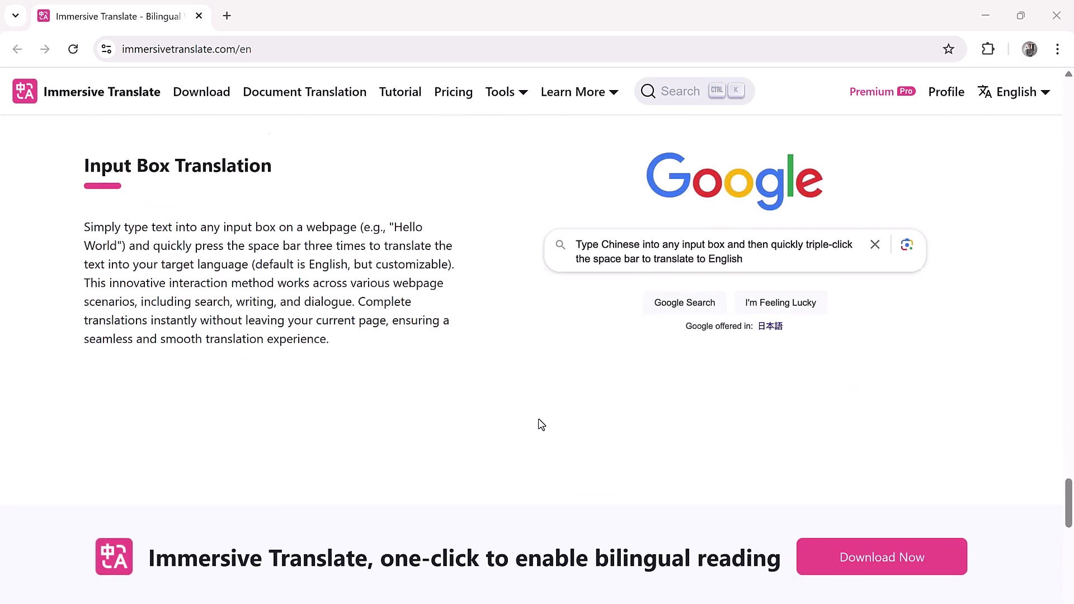
{"action": "scroll", "coordinate": [540, 424], "scroll_direction": "down", "scroll_amount": 5}
- Add Immersive Translate - Translate Web & PDF to Chrome from its Web Store listing
{"action": "key", "text": "Home"}
{"action": "scroll", "coordinate": [540, 424], "scroll_direction": "down", "scroll_amount": 2}
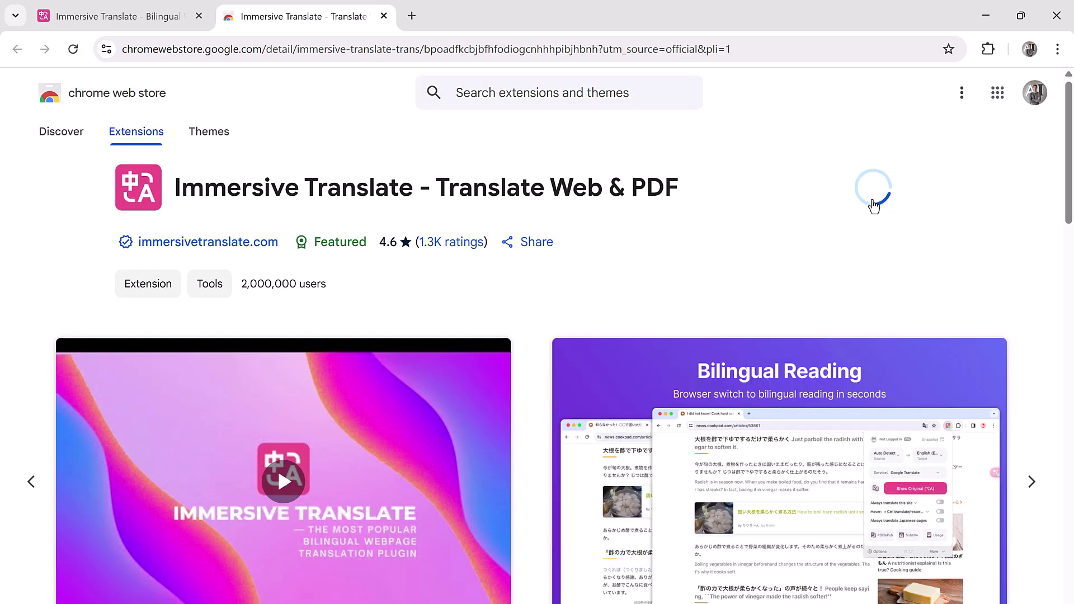
{"action": "left_click", "coordinate": [601, 193]}
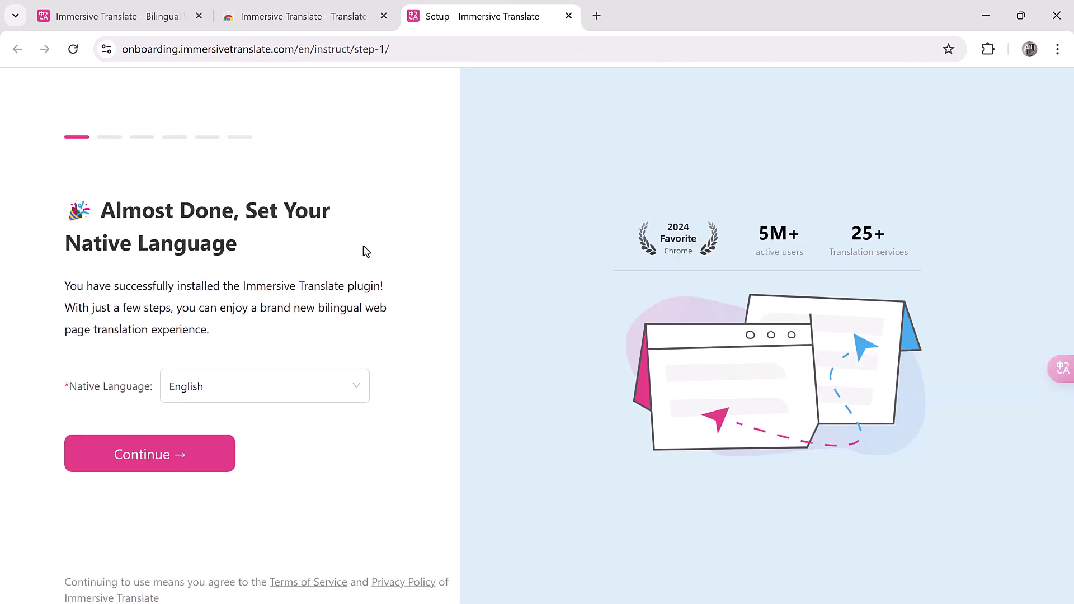
- Keep English as the native language in the setup page
{"action": "left_click", "coordinate": [317, 384]}
{"action": "scroll", "coordinate": [319, 497], "scroll_direction": "down", "scroll_amount": 3}
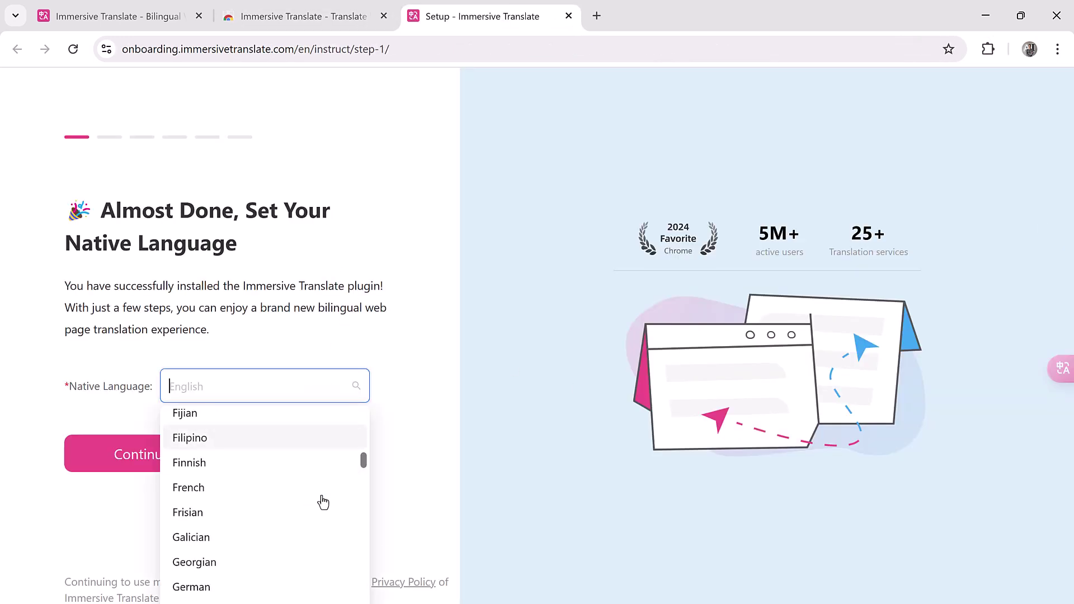
{"action": "left_click", "coordinate": [402, 434]}
{"action": "left_click", "coordinate": [191, 467]}
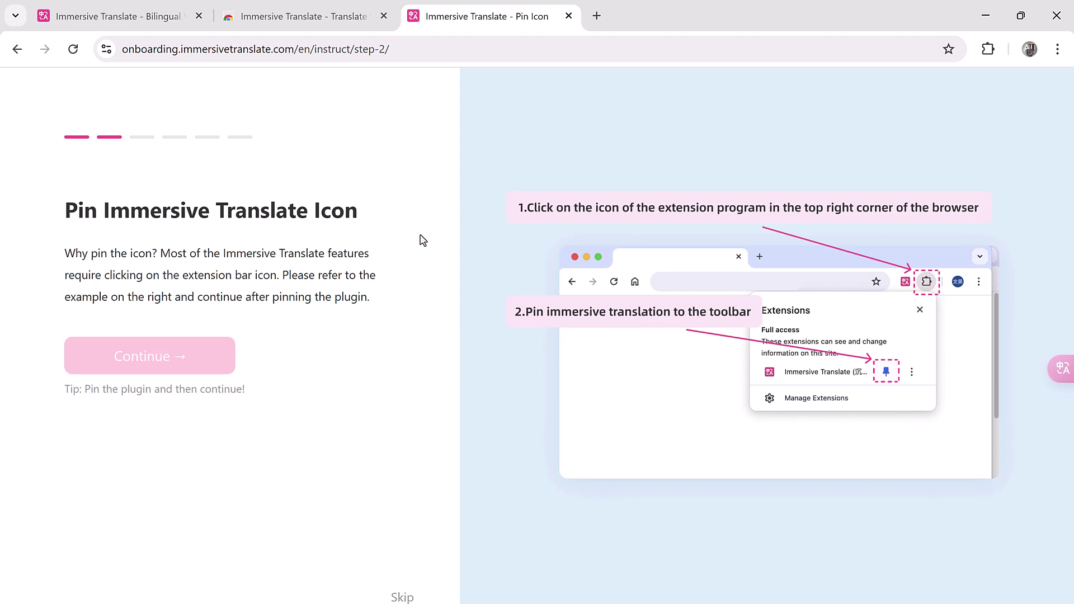
- Pin Immersive Translate to the Chrome toolbar and continue setup
{"action": "left_click", "coordinate": [988, 49]}
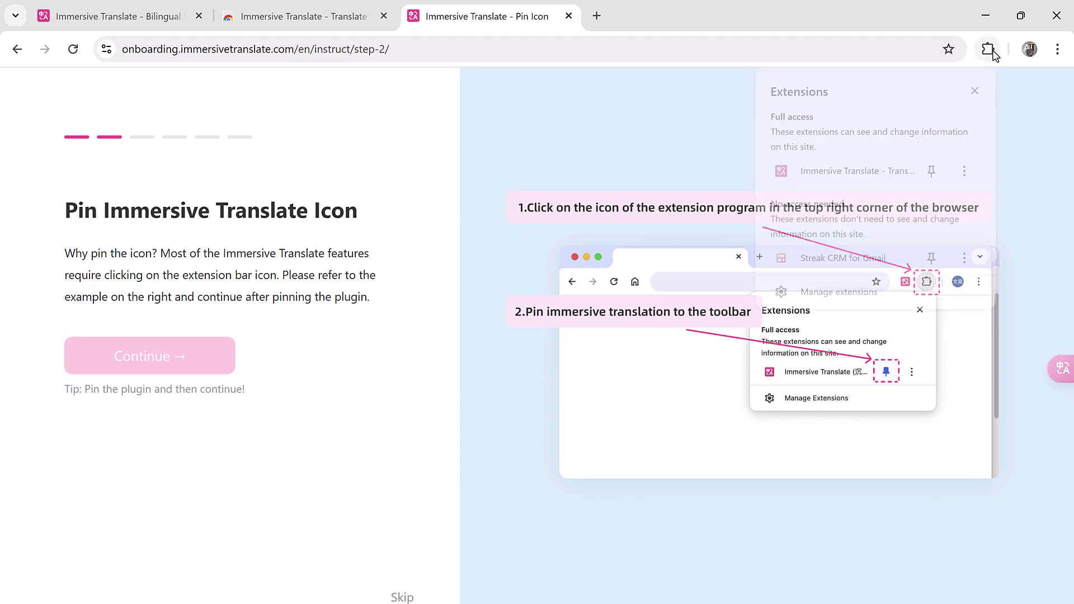
{"action": "left_click", "coordinate": [933, 173]}
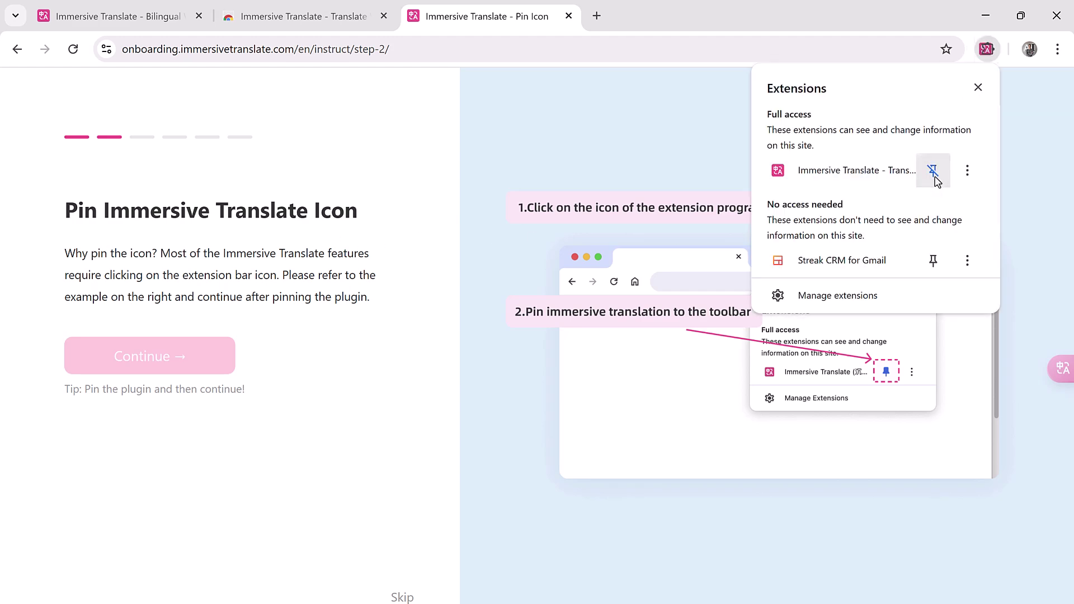
{"action": "left_click", "coordinate": [677, 158]}
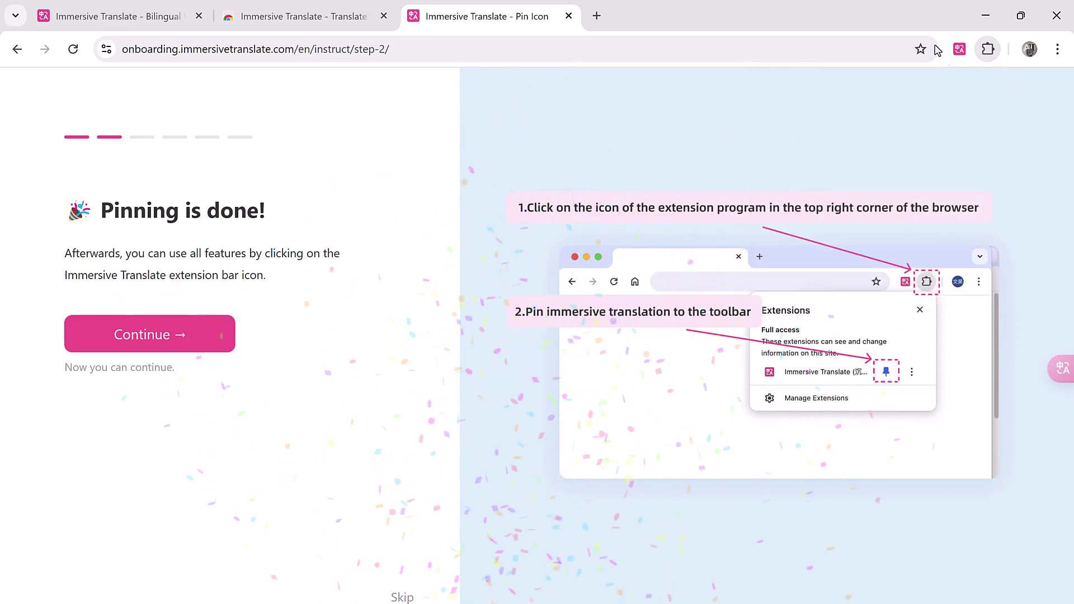
{"action": "left_click", "coordinate": [157, 336]}
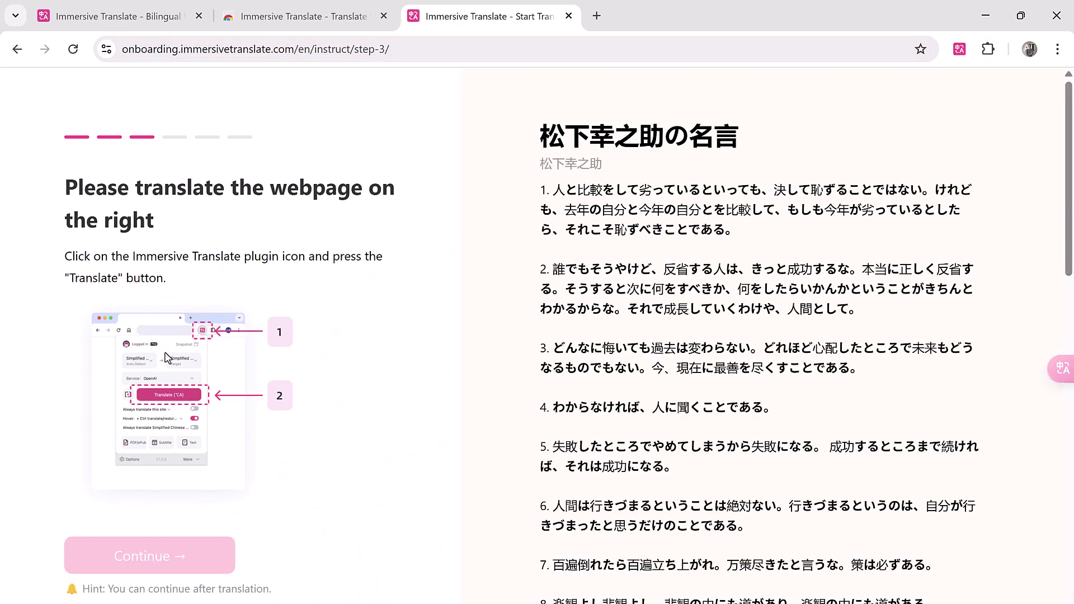
- Switch the translation service to OpenAI and translate the Japanese sample page
{"action": "left_click", "coordinate": [962, 48]}
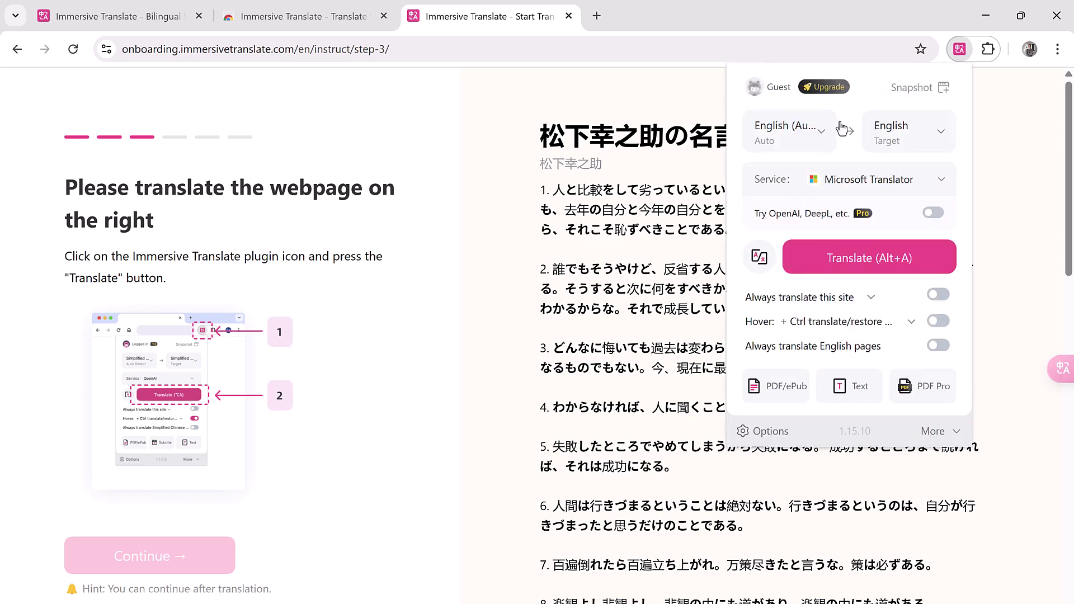
{"action": "left_click", "coordinate": [821, 133]}
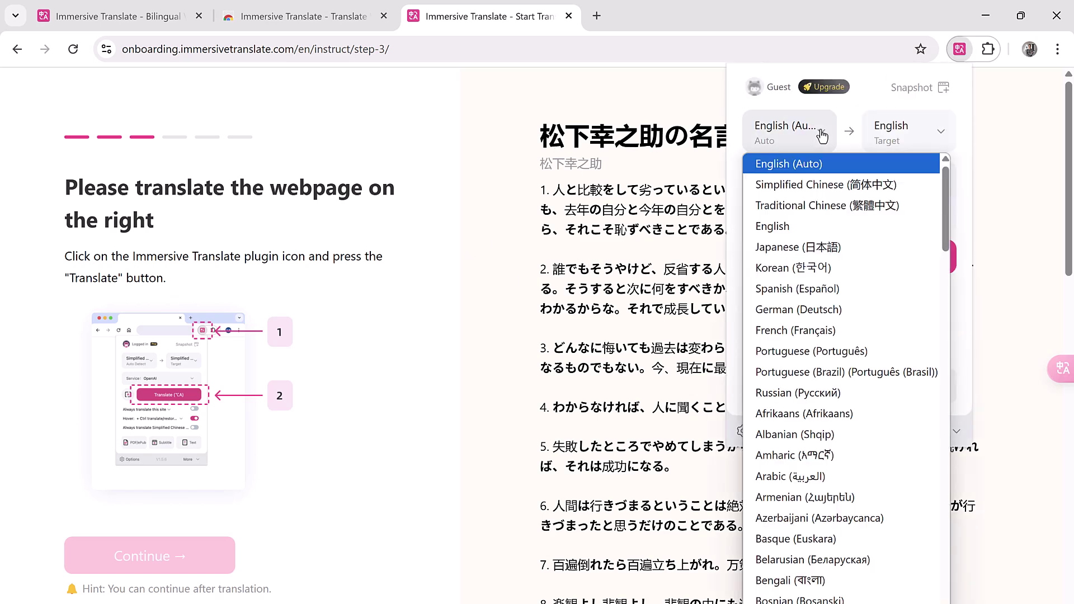
{"action": "left_click", "coordinate": [821, 134]}
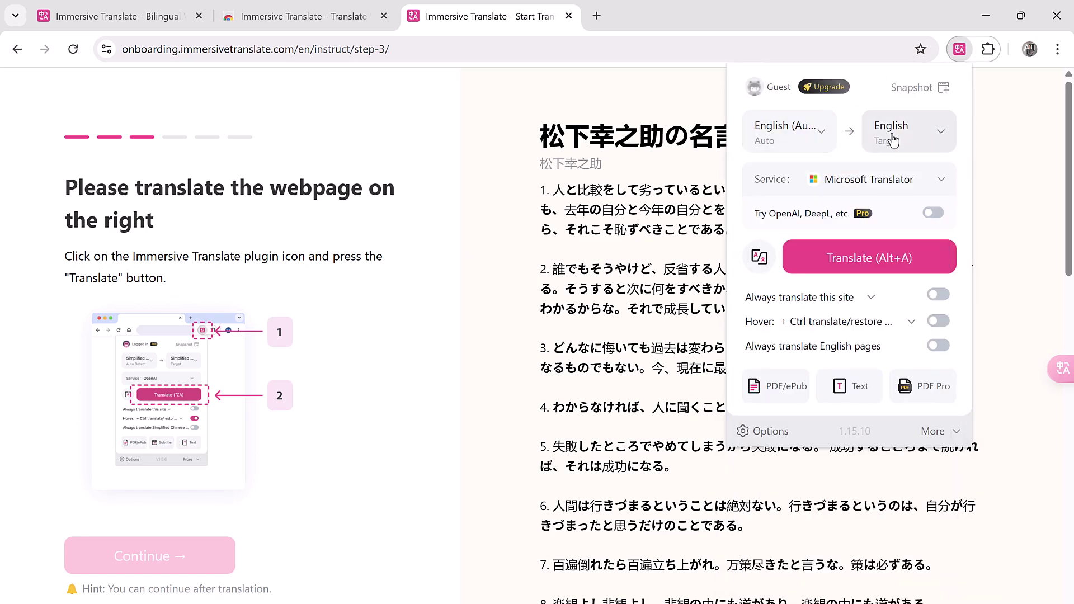
{"action": "left_click", "coordinate": [940, 132]}
{"action": "scroll", "coordinate": [946, 272], "scroll_direction": "down", "scroll_amount": 5}
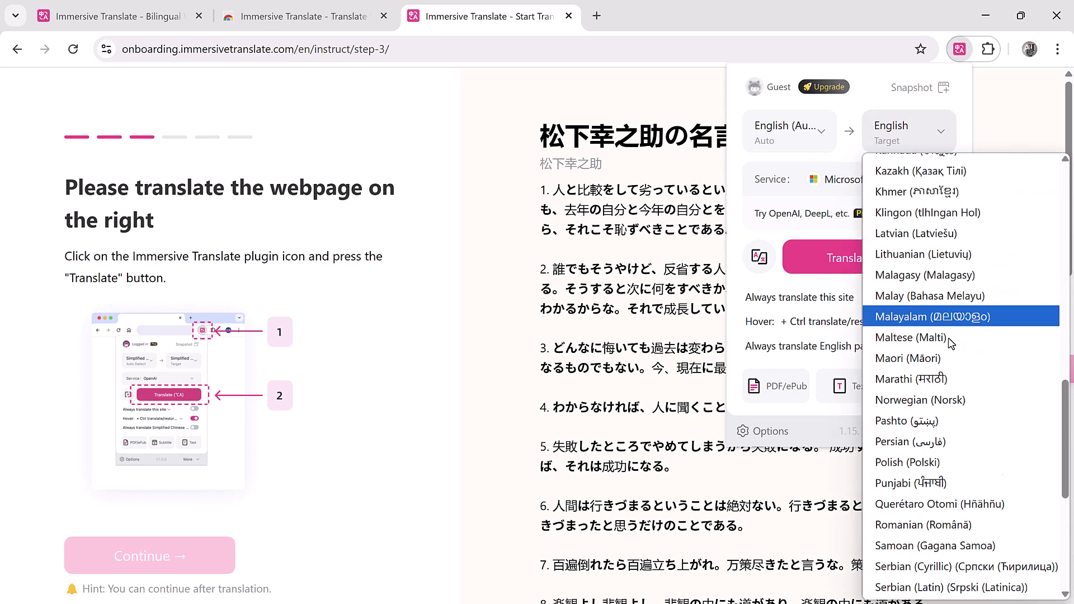
{"action": "scroll", "coordinate": [948, 336], "scroll_direction": "down", "scroll_amount": 3}
{"action": "left_click", "coordinate": [839, 179]}
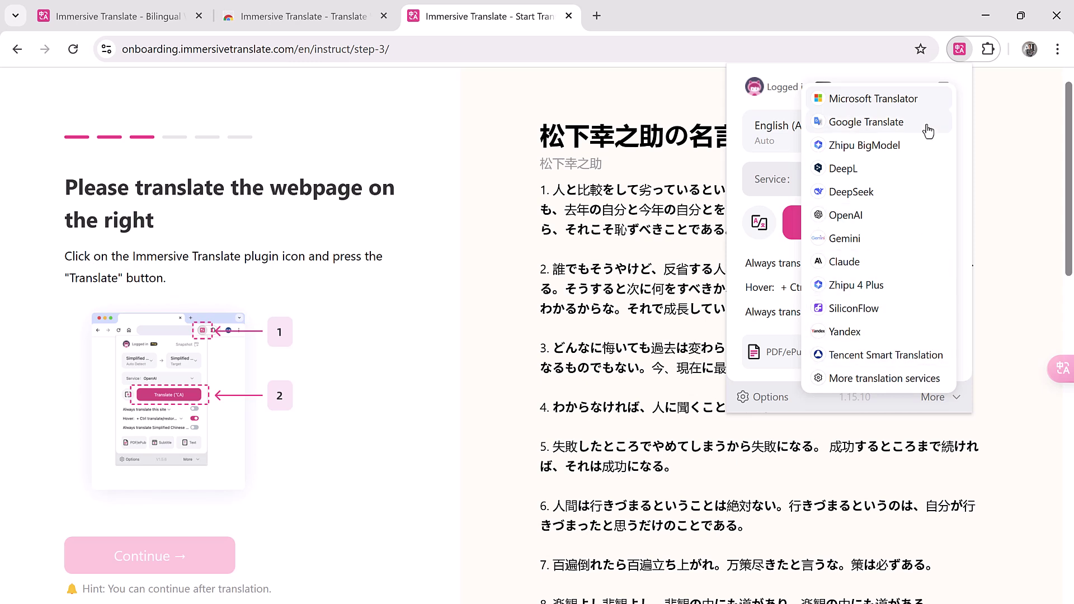
{"action": "left_click", "coordinate": [891, 217]}
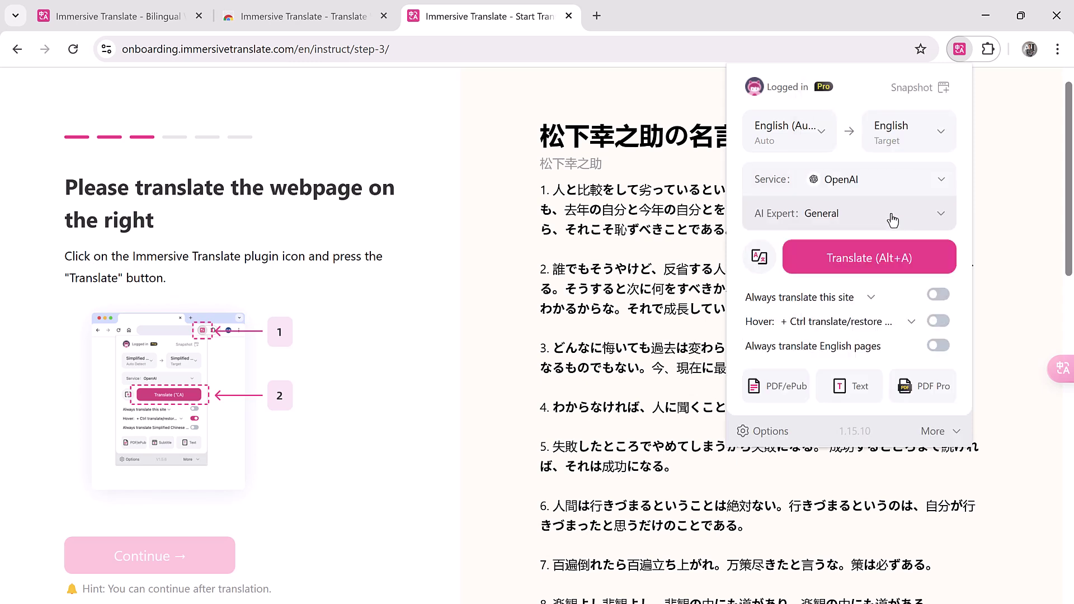
{"action": "left_click", "coordinate": [868, 262]}
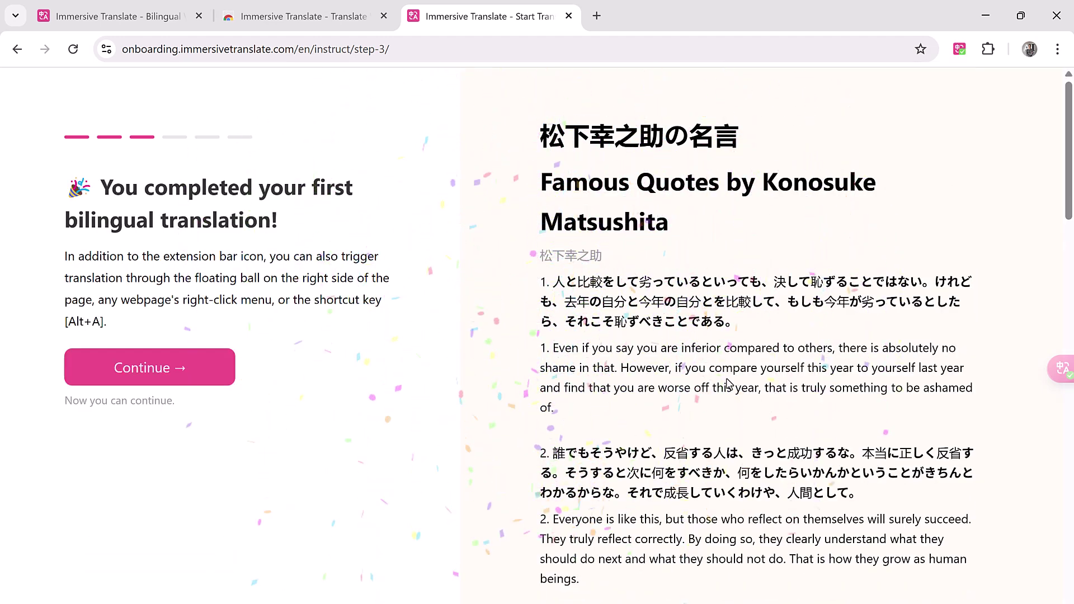
{"action": "scroll", "coordinate": [743, 366], "scroll_direction": "down", "scroll_amount": 1}
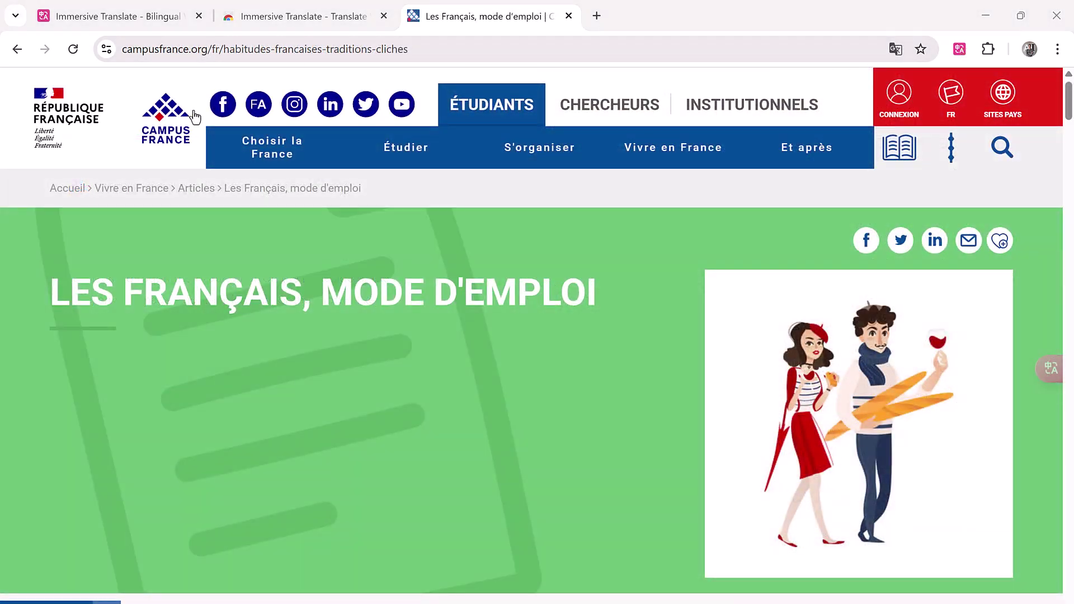
{"action": "scroll", "coordinate": [426, 312], "scroll_direction": "down", "scroll_amount": 1}
{"action": "scroll", "coordinate": [426, 312], "scroll_direction": "down", "scroll_amount": 3}
{"action": "scroll", "coordinate": [426, 312], "scroll_direction": "down", "scroll_amount": 1}
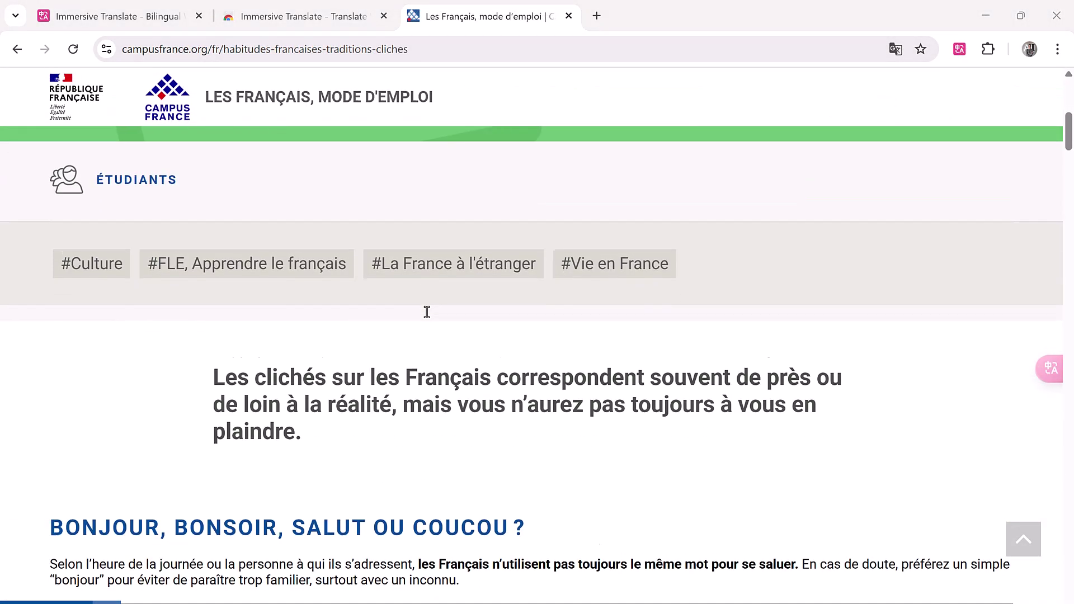
{"action": "scroll", "coordinate": [426, 312], "scroll_direction": "down", "scroll_amount": 1}
- Translate the French Campus France article into English, then reopen the translation panel
{"action": "left_click", "coordinate": [959, 49]}
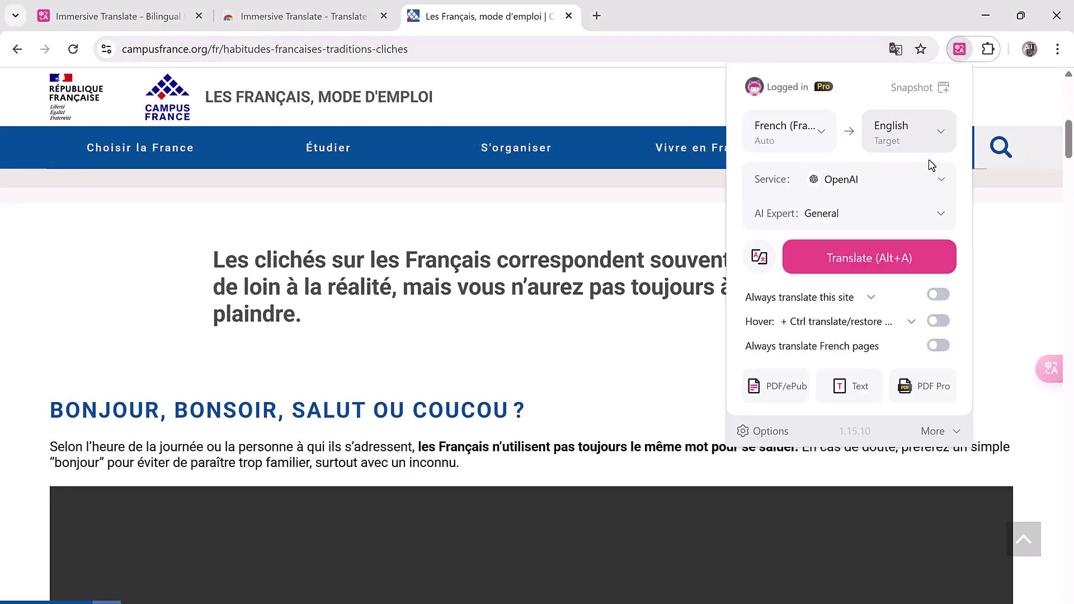
{"action": "left_click", "coordinate": [904, 258]}
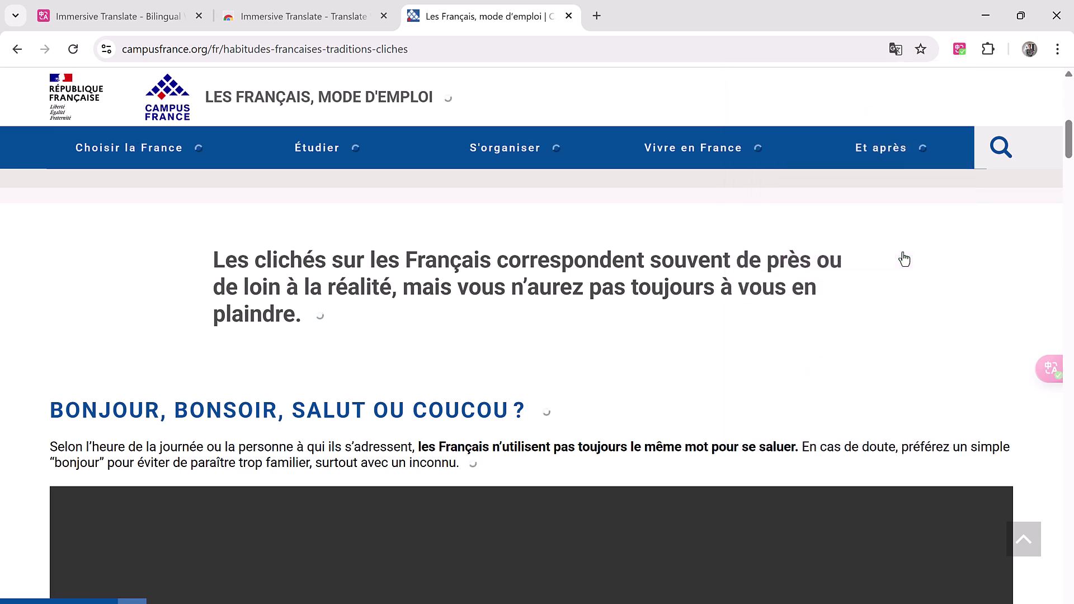
{"action": "scroll", "coordinate": [408, 407], "scroll_direction": "down", "scroll_amount": 5}
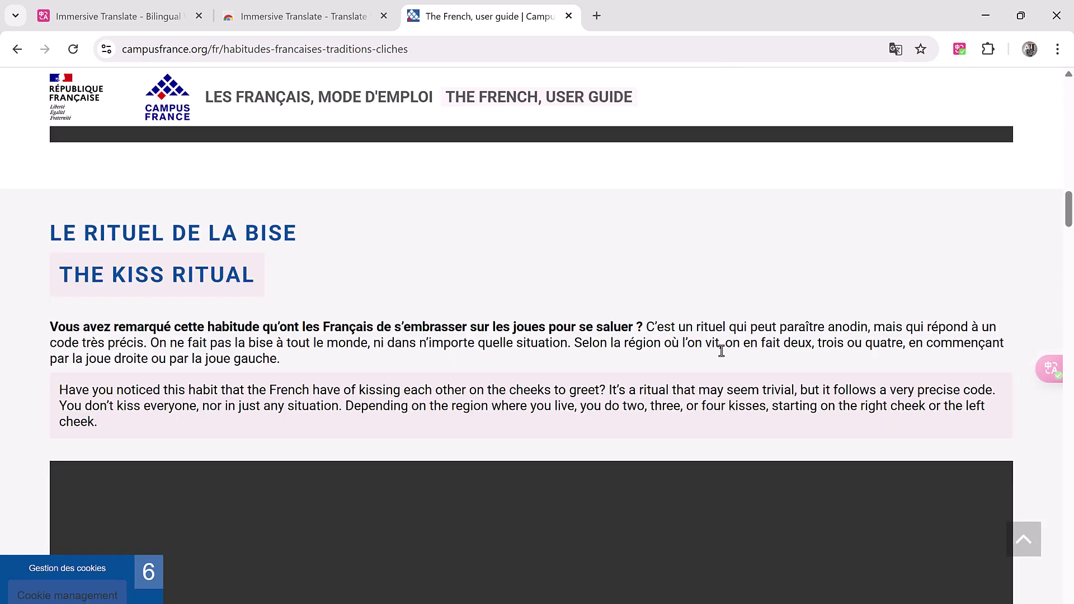
{"action": "scroll", "coordinate": [642, 351], "scroll_direction": "up", "scroll_amount": 10}
{"action": "scroll", "coordinate": [641, 350], "scroll_direction": "down", "scroll_amount": 3}
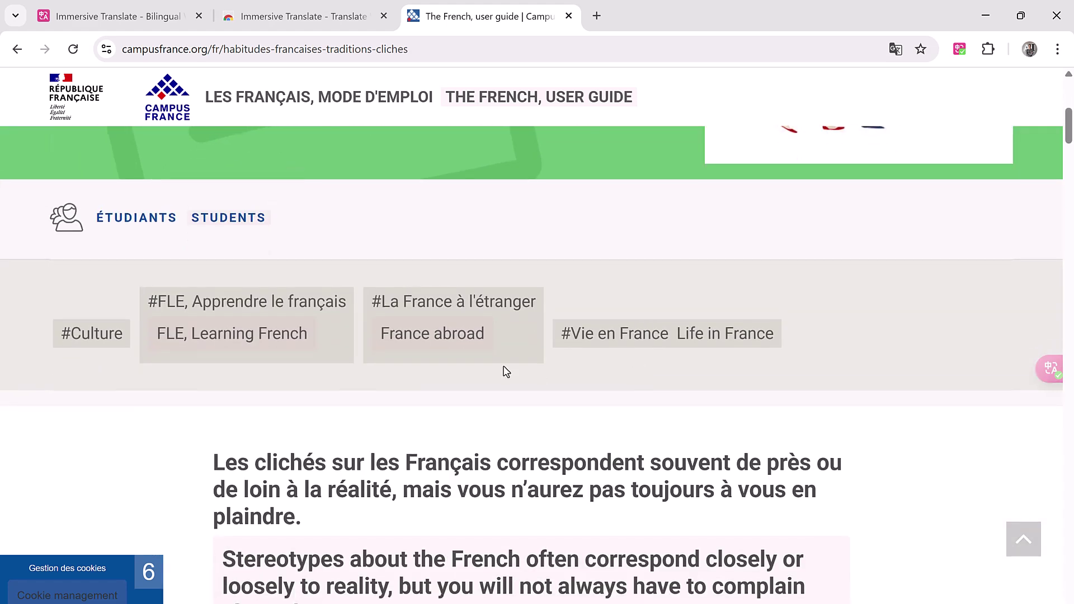
{"action": "scroll", "coordinate": [582, 437], "scroll_direction": "down", "scroll_amount": 2}
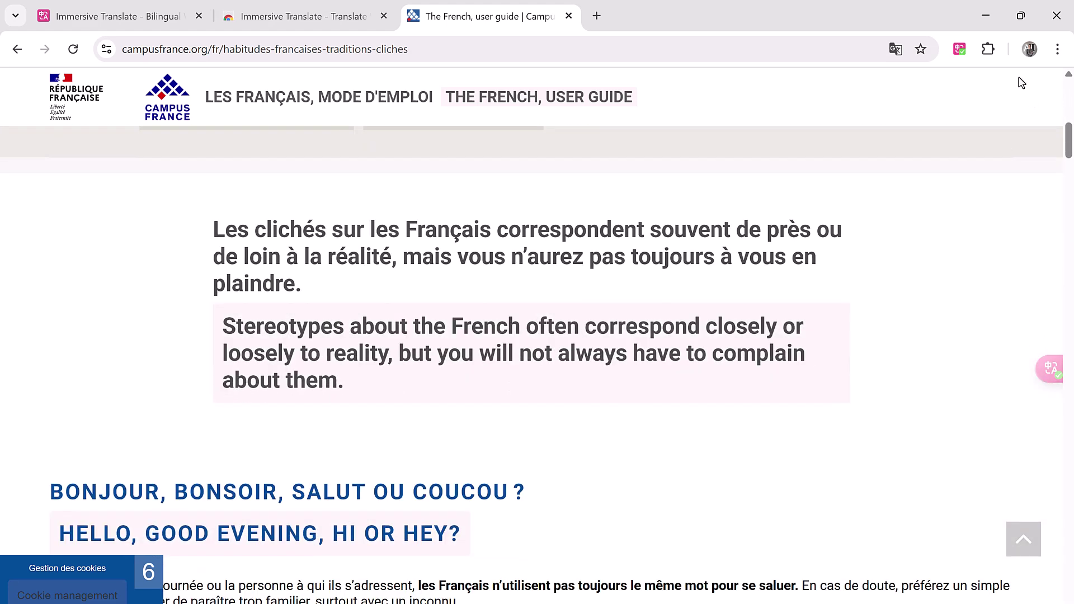
{"action": "left_click", "coordinate": [959, 48]}
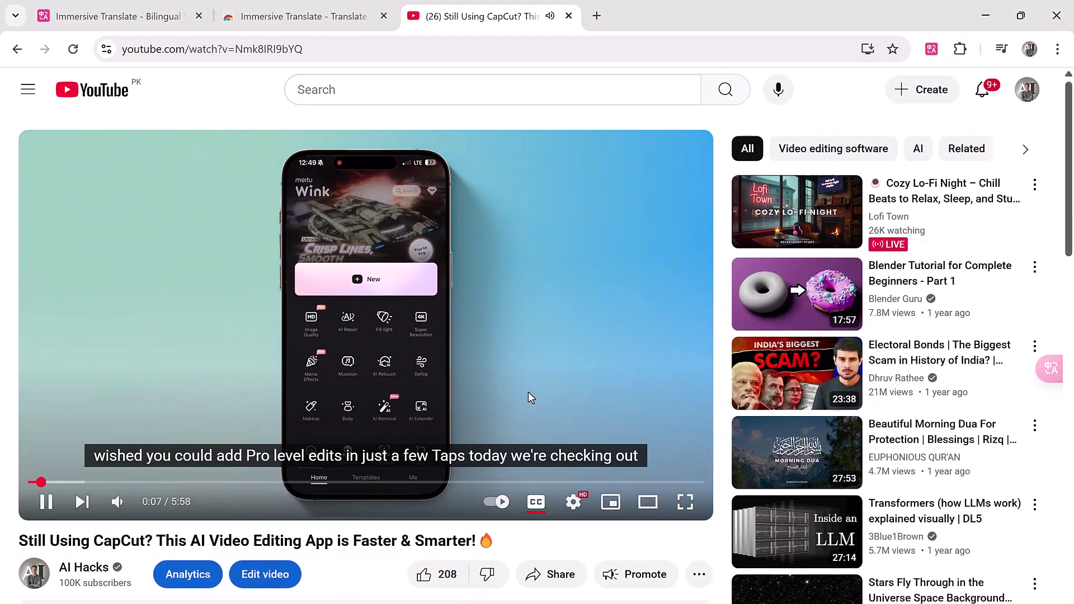
- Pause the YouTube video, enable auto bilingual captions, and open the Video Subtitles options
{"action": "left_click", "coordinate": [331, 208]}
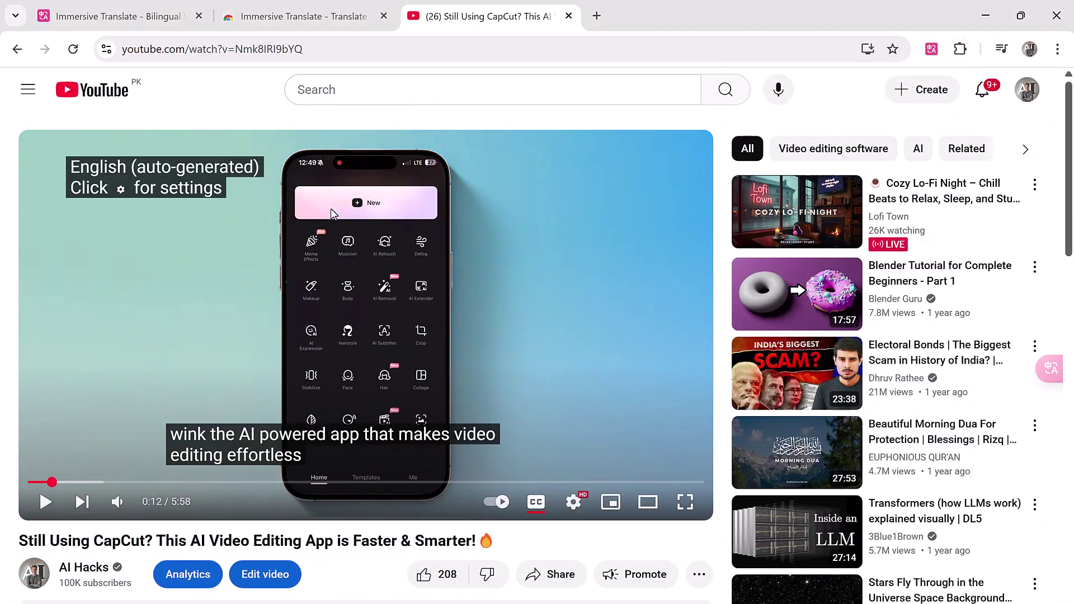
{"action": "left_click", "coordinate": [931, 49]}
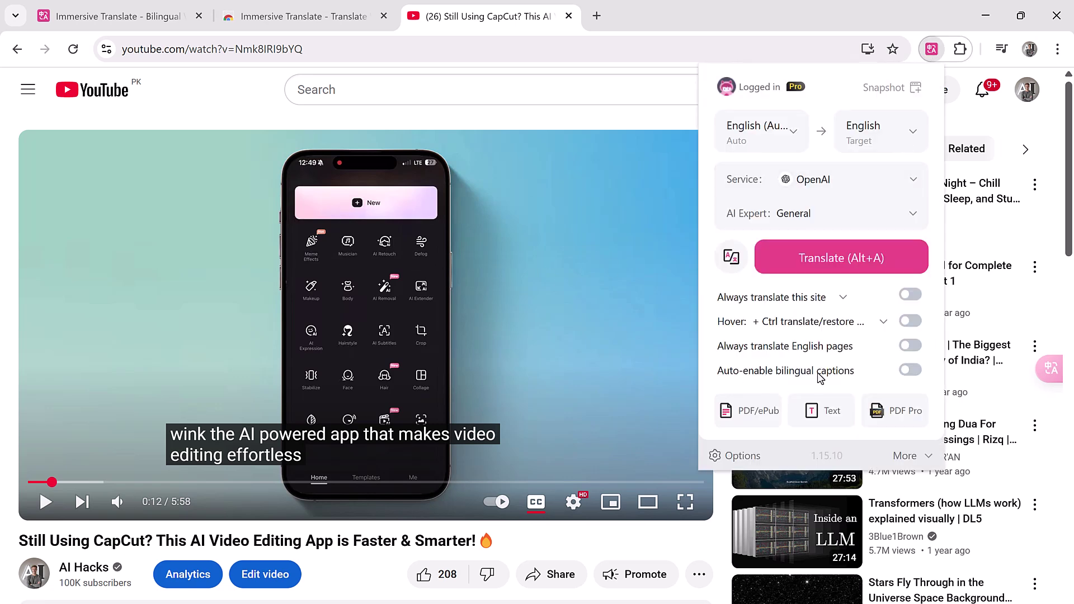
{"action": "left_click", "coordinate": [898, 373]}
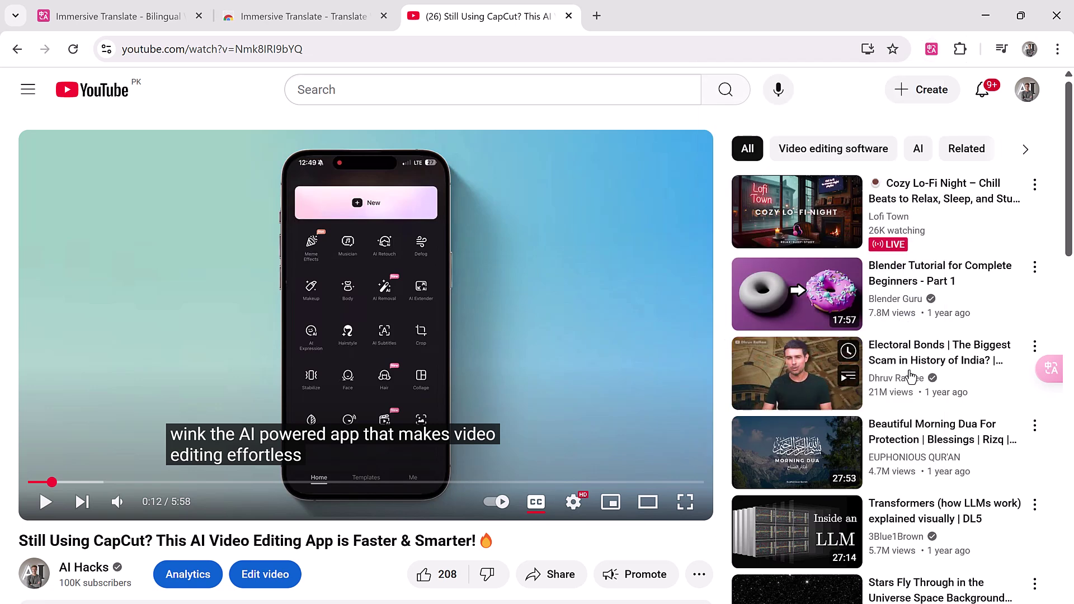
{"action": "left_click", "coordinate": [932, 48]}
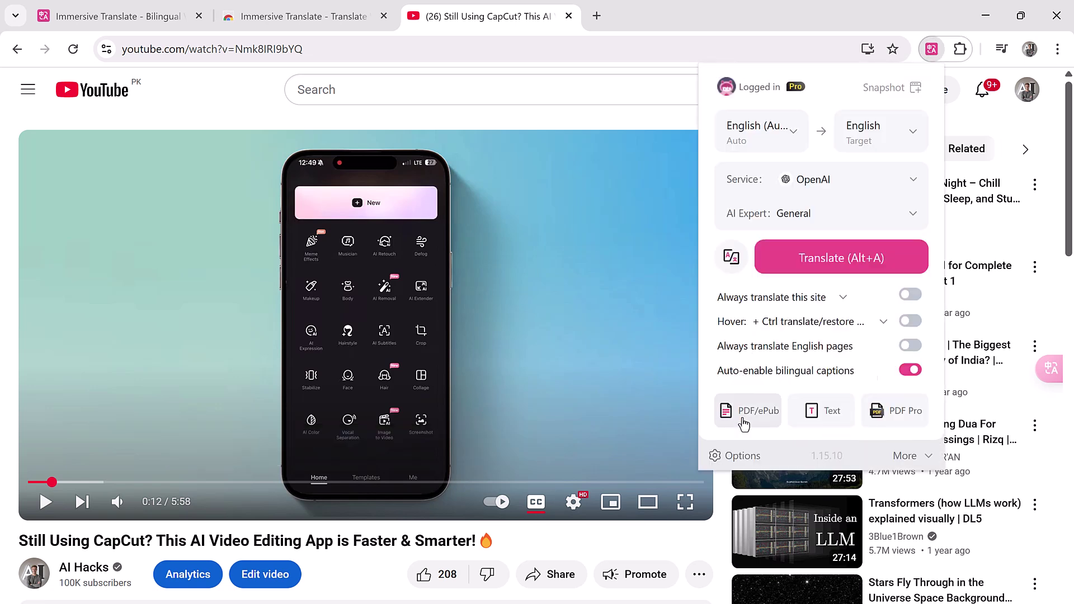
{"action": "left_click", "coordinate": [733, 456]}
- Enable YouTube bilingual subtitles and Immersive Translate subtitle translation, then close the settings tab
{"action": "left_click", "coordinate": [218, 289]}
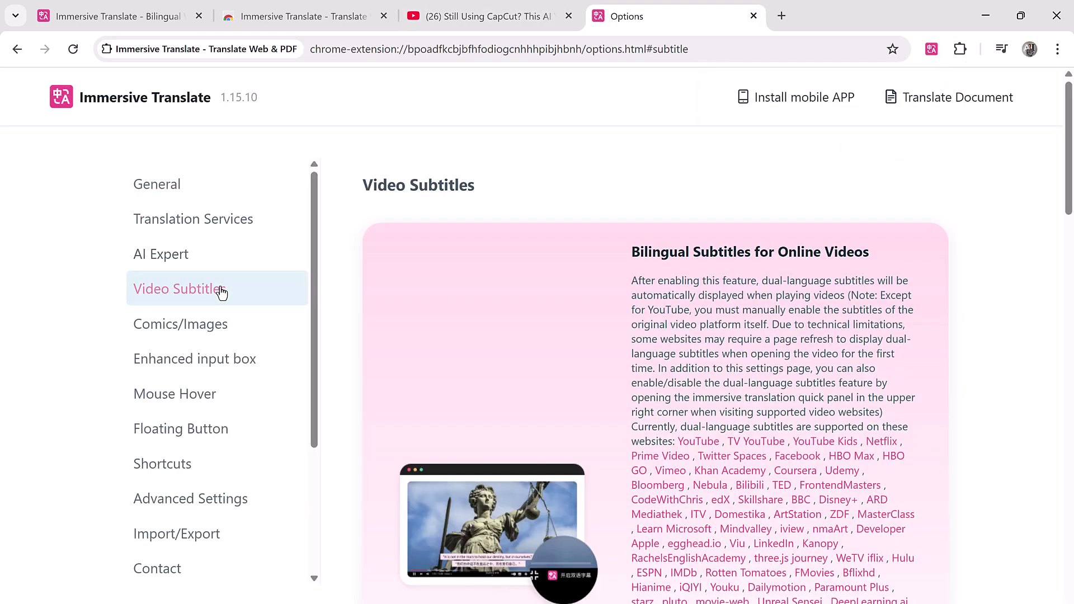
{"action": "scroll", "coordinate": [754, 426], "scroll_direction": "down", "scroll_amount": 1}
{"action": "scroll", "coordinate": [755, 427], "scroll_direction": "down", "scroll_amount": 5}
{"action": "scroll", "coordinate": [474, 326], "scroll_direction": "up", "scroll_amount": 1}
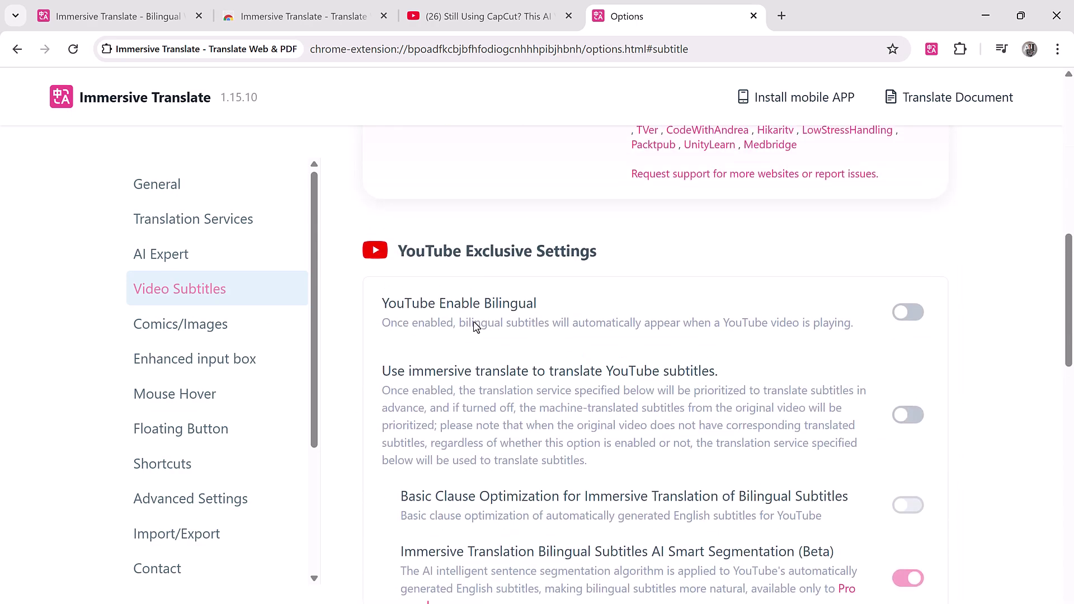
{"action": "left_click", "coordinate": [915, 316]}
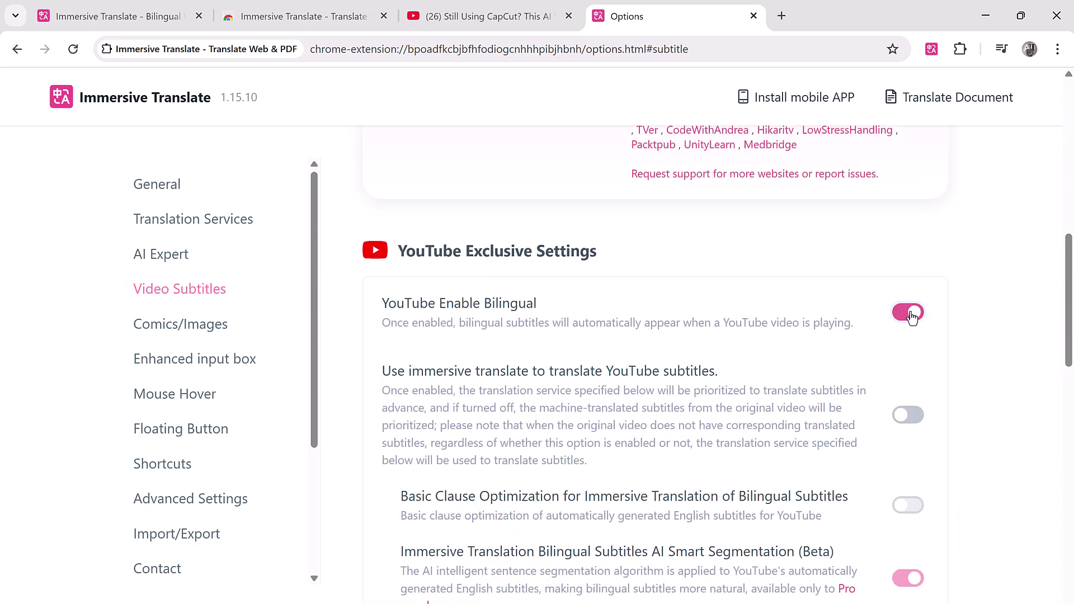
{"action": "scroll", "coordinate": [917, 346], "scroll_direction": "down", "scroll_amount": 1}
{"action": "left_click", "coordinate": [909, 343]}
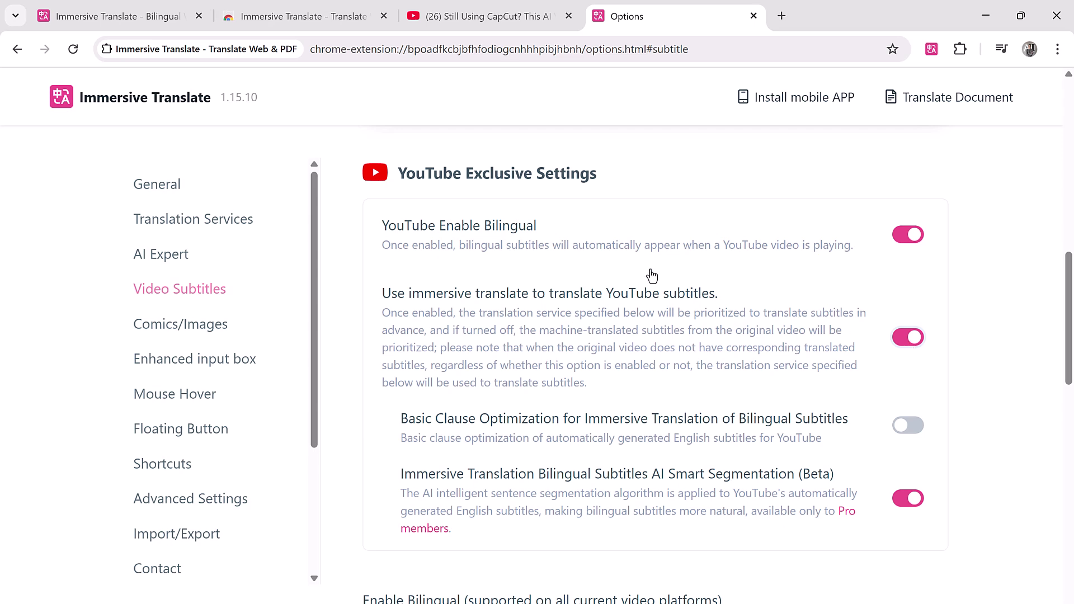
{"action": "key", "text": "ctrl+w"}
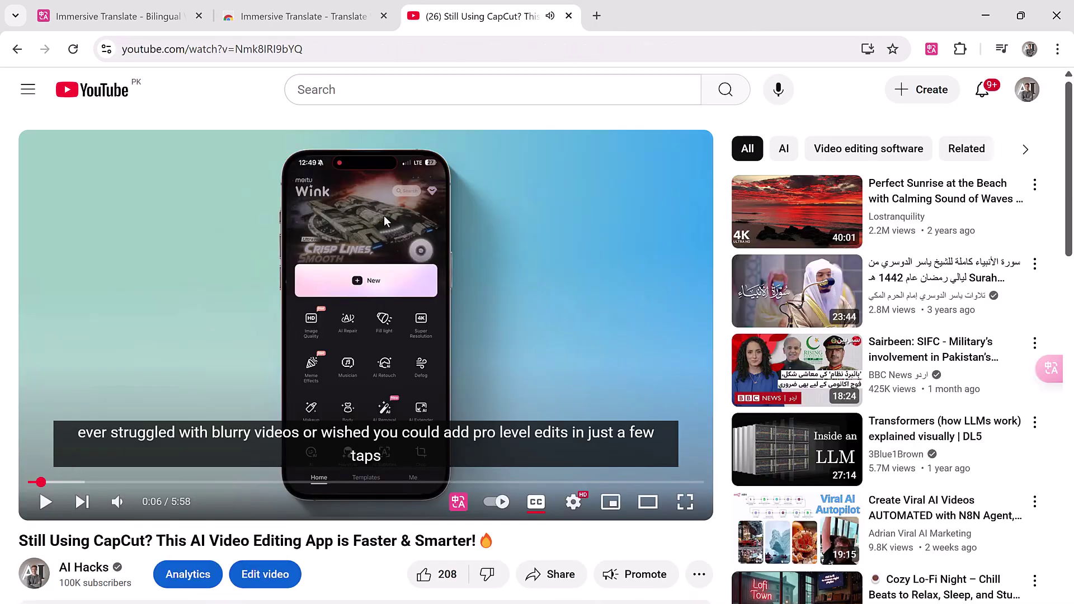
- Set the target language to Spanish (Español) and reload the YouTube video page
{"action": "left_click", "coordinate": [931, 48]}
{"action": "left_click", "coordinate": [912, 135]}
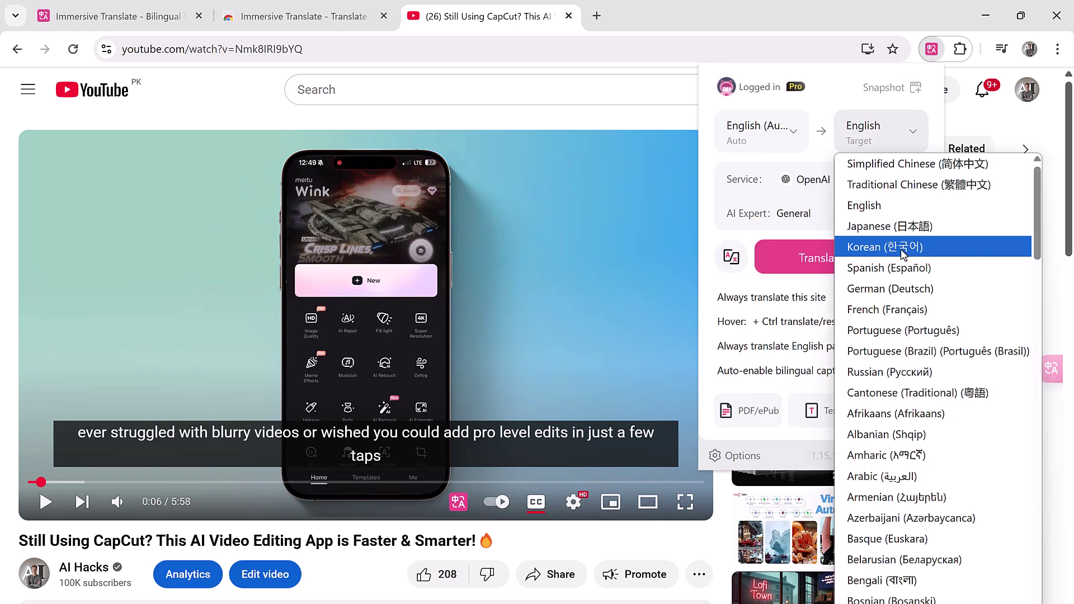
{"action": "left_click", "coordinate": [903, 269]}
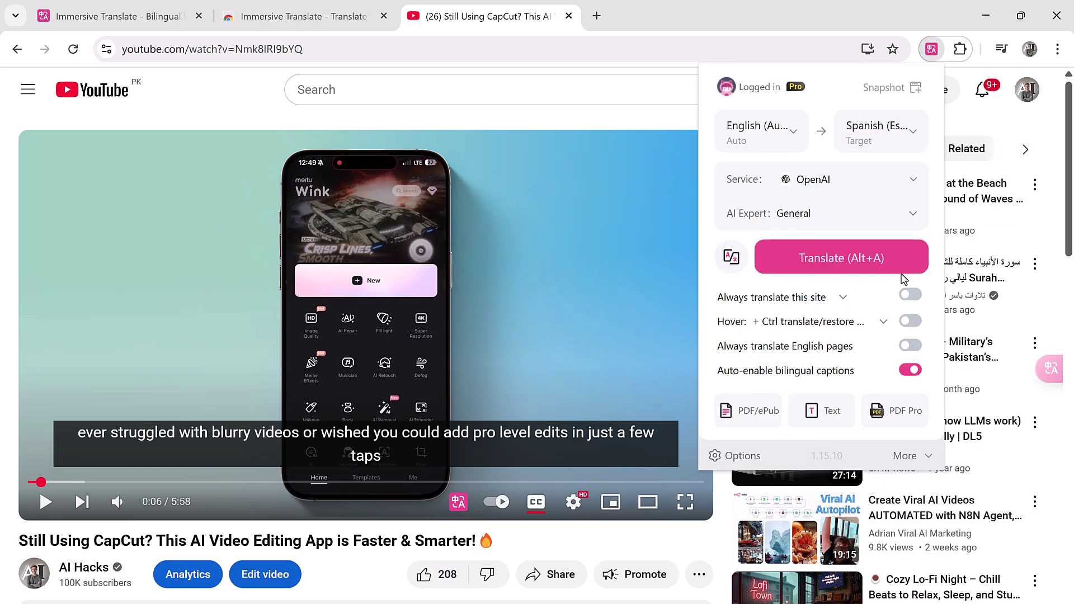
{"action": "left_click", "coordinate": [837, 257]}
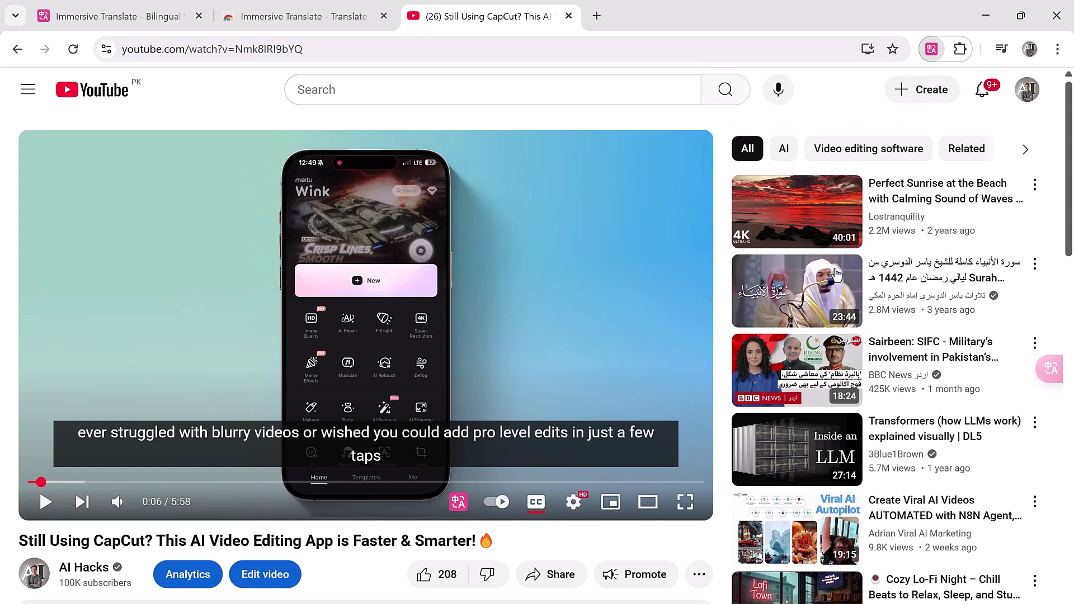
{"action": "left_click", "coordinate": [74, 49]}
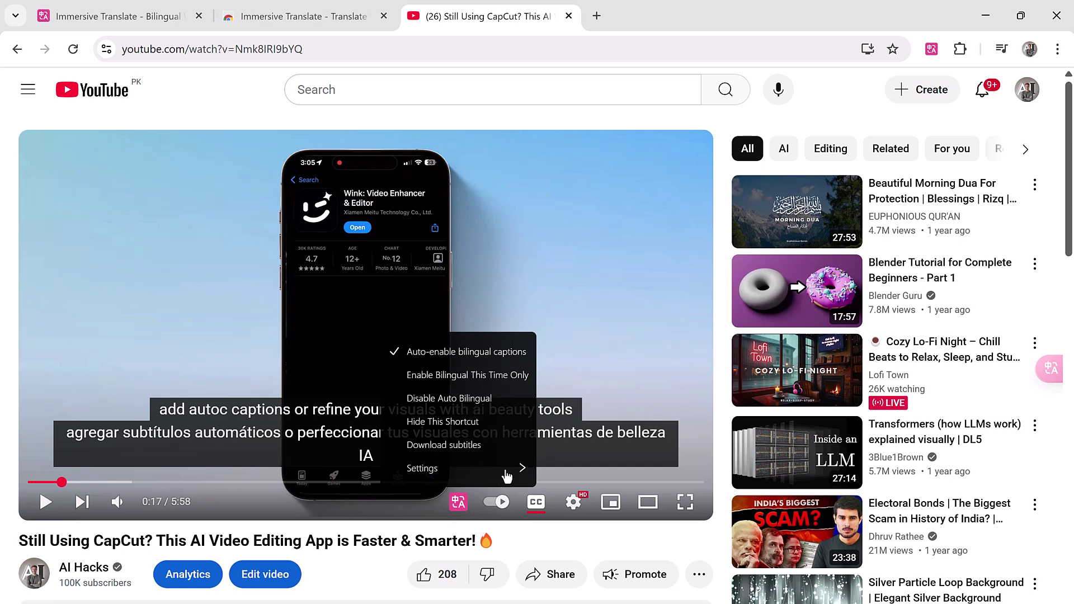
- Browse the player's subtitle display settings, then bring up the Immersive Translate panel
{"action": "left_click", "coordinate": [504, 477]}
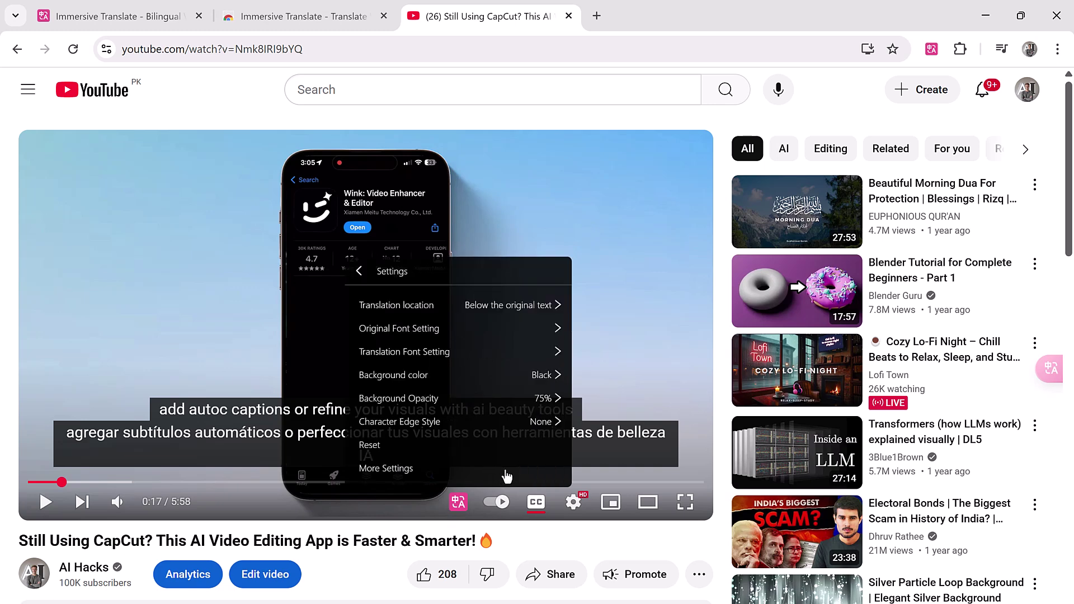
{"action": "left_click", "coordinate": [360, 271]}
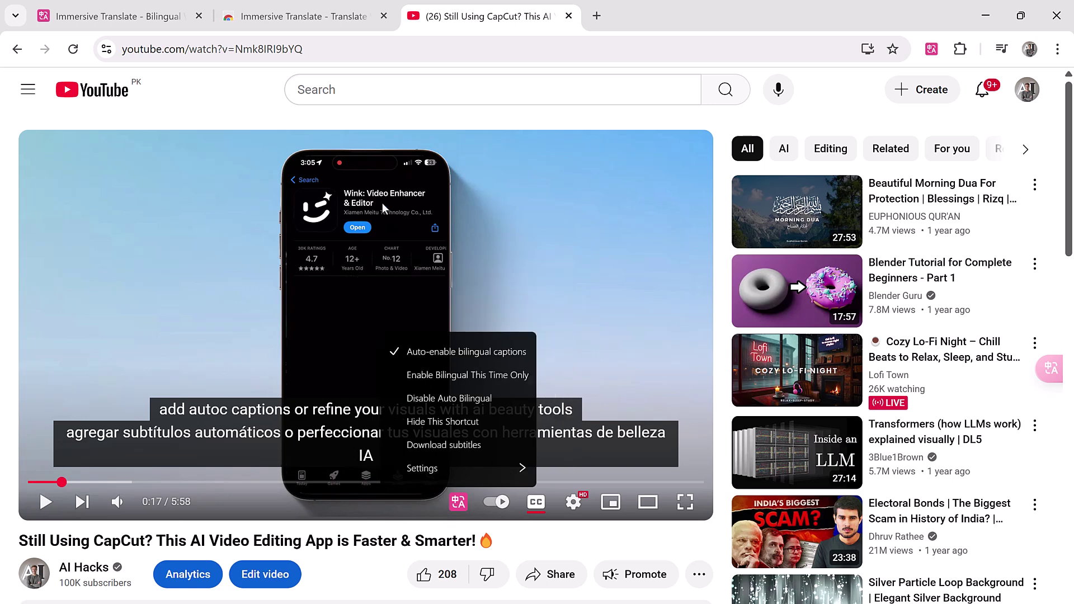
{"action": "left_click", "coordinate": [930, 51]}
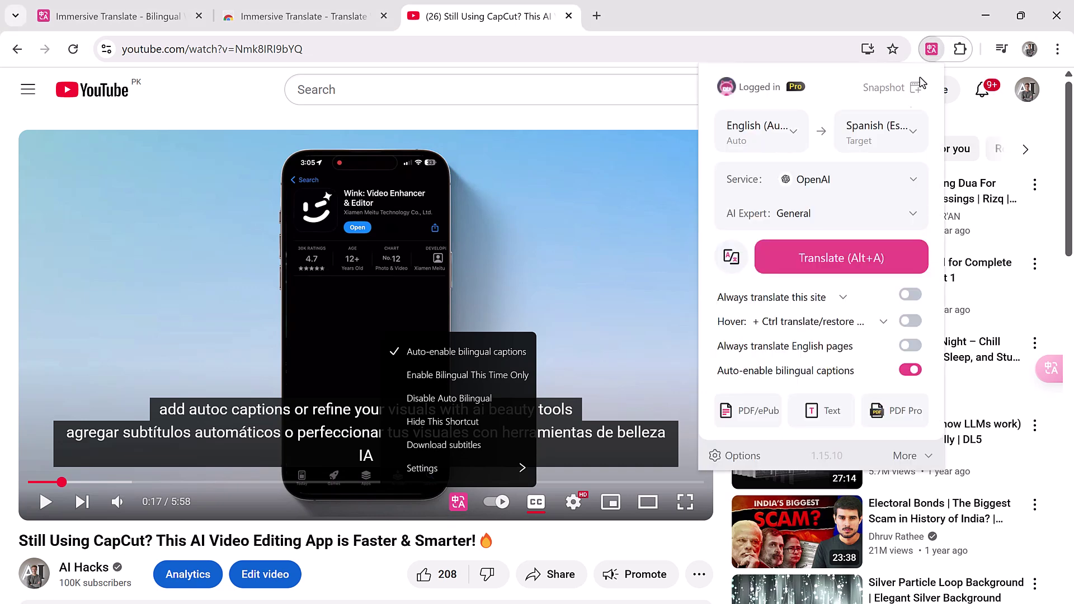
- Load the local social media PDF into the document translator and show the quick settings panel
{"action": "left_click", "coordinate": [758, 411]}
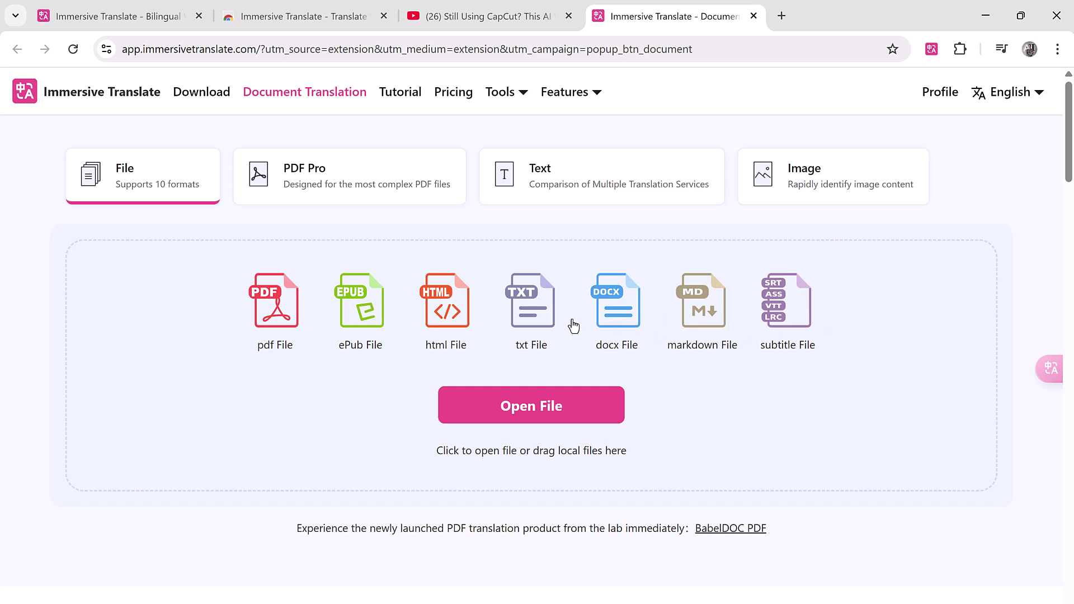
{"action": "left_click", "coordinate": [554, 413]}
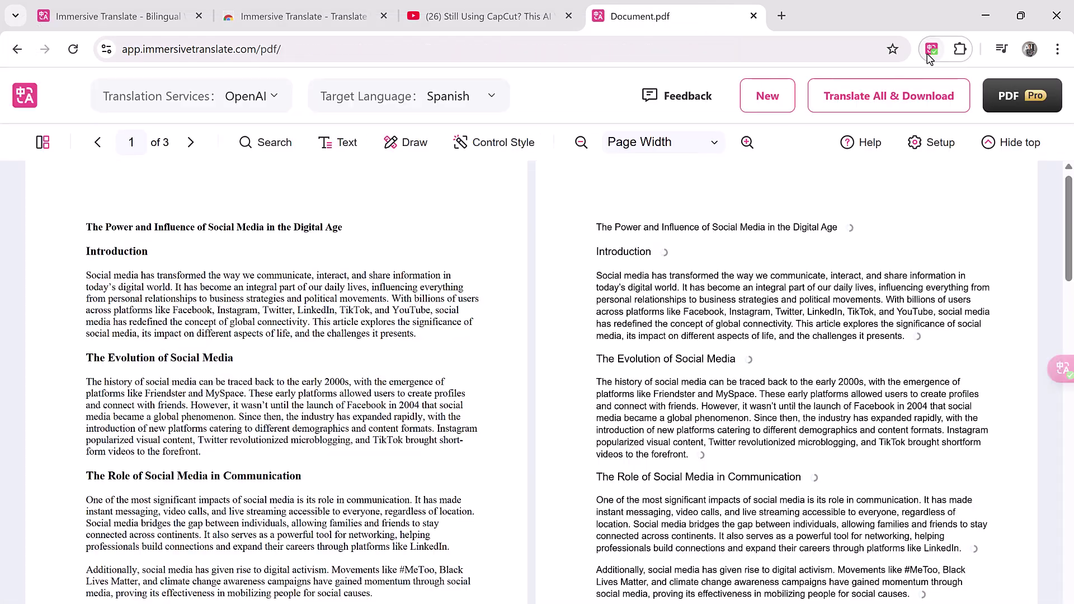
{"action": "left_click", "coordinate": [931, 49]}
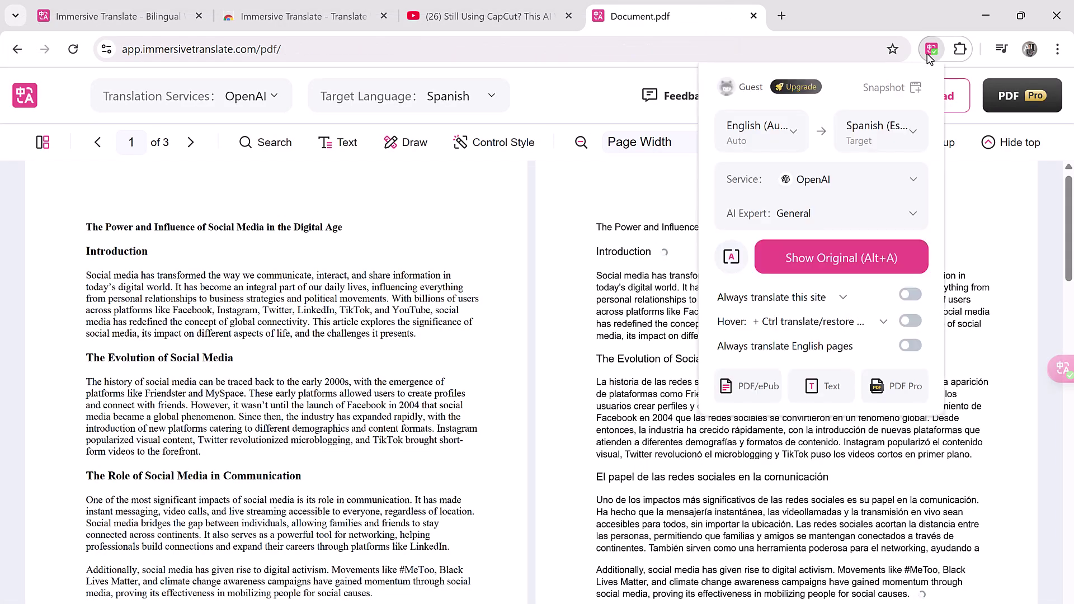
- Close the extension panel to reveal the PDF's Spanish translation
{"action": "left_click", "coordinate": [993, 188]}
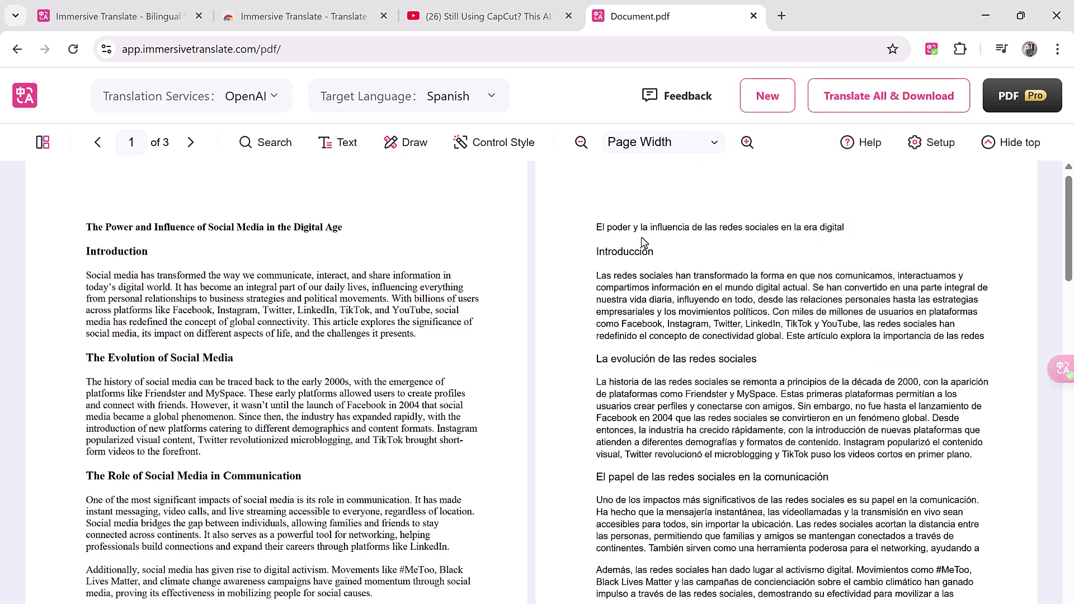
{"action": "scroll", "coordinate": [707, 348], "scroll_direction": "down", "scroll_amount": 1}
{"action": "scroll", "coordinate": [707, 349], "scroll_direction": "down", "scroll_amount": 2}
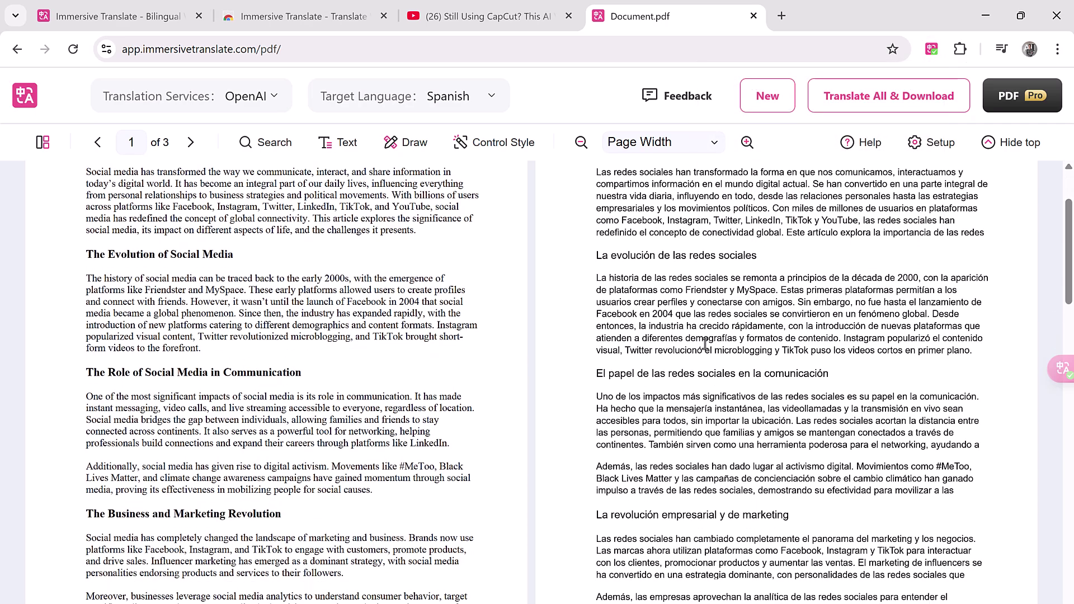
{"action": "scroll", "coordinate": [671, 367], "scroll_direction": "down", "scroll_amount": 2}
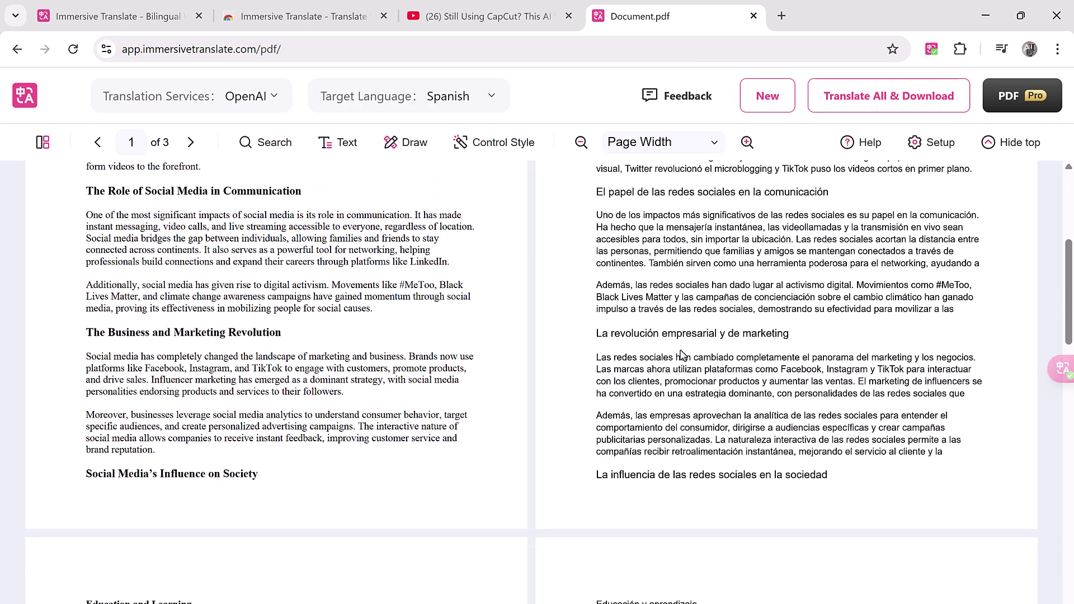
{"action": "scroll", "coordinate": [726, 376], "scroll_direction": "down", "scroll_amount": 1}
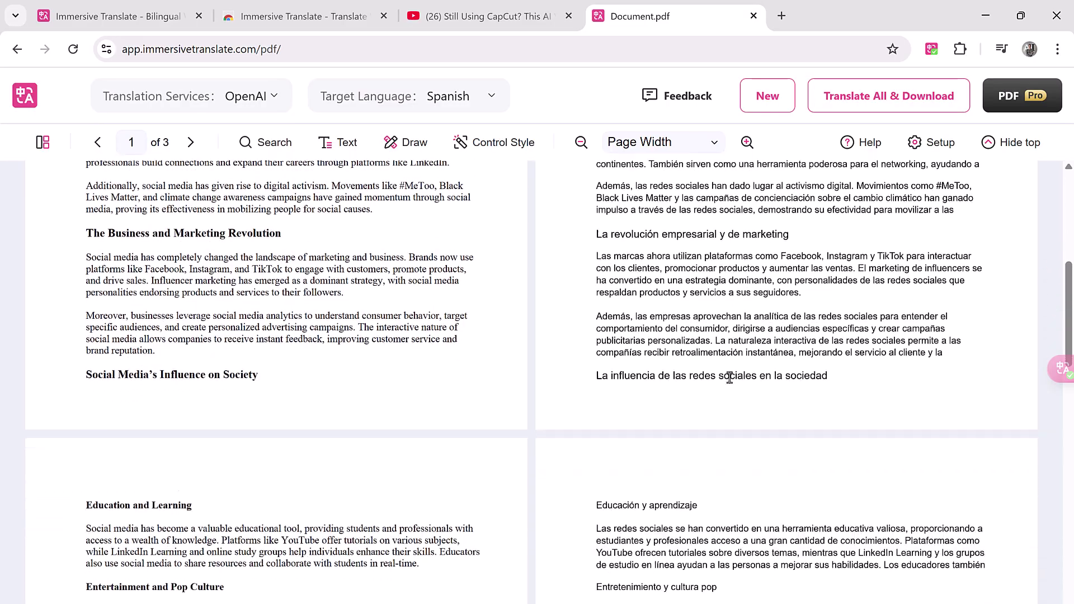
{"action": "scroll", "coordinate": [727, 376], "scroll_direction": "down", "scroll_amount": 2}
{"action": "scroll", "coordinate": [704, 373], "scroll_direction": "down", "scroll_amount": 2}
{"action": "scroll", "coordinate": [703, 372], "scroll_direction": "up", "scroll_amount": 1}
{"action": "scroll", "coordinate": [704, 372], "scroll_direction": "down", "scroll_amount": 5}
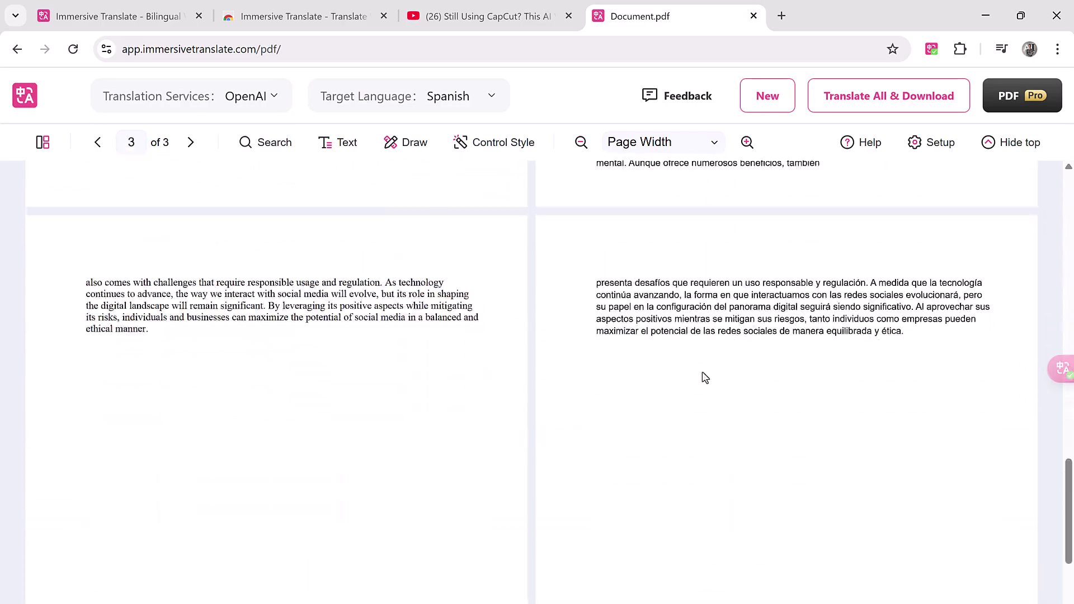
{"action": "scroll", "coordinate": [702, 377], "scroll_direction": "up", "scroll_amount": 1}
{"action": "scroll", "coordinate": [702, 377], "scroll_direction": "up", "scroll_amount": 5}
{"action": "scroll", "coordinate": [703, 376], "scroll_direction": "up", "scroll_amount": 5}
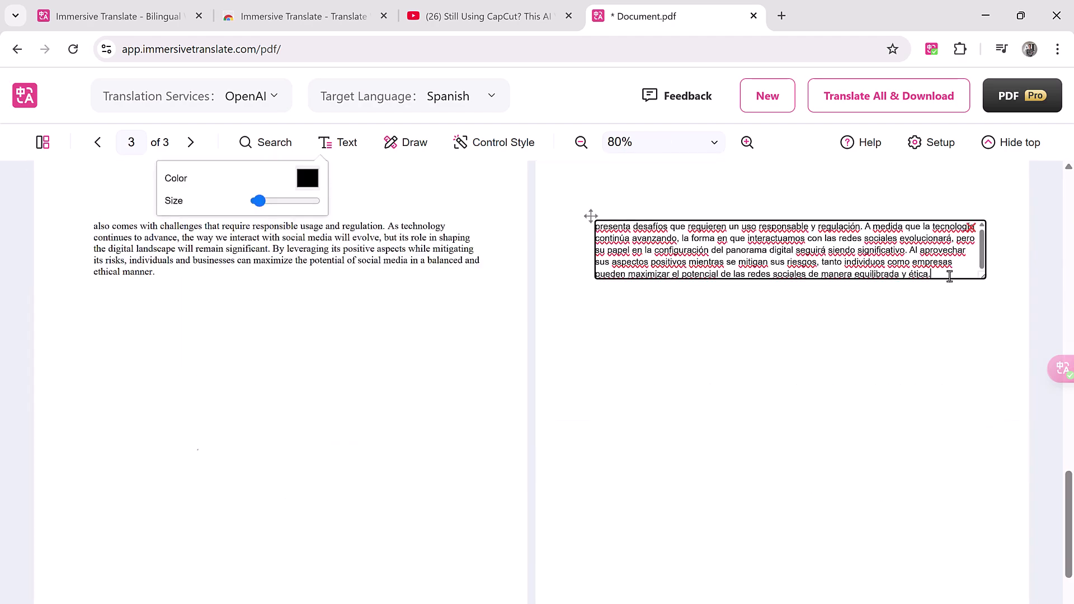
{"action": "scroll", "coordinate": [949, 276], "scroll_direction": "down", "scroll_amount": 1}
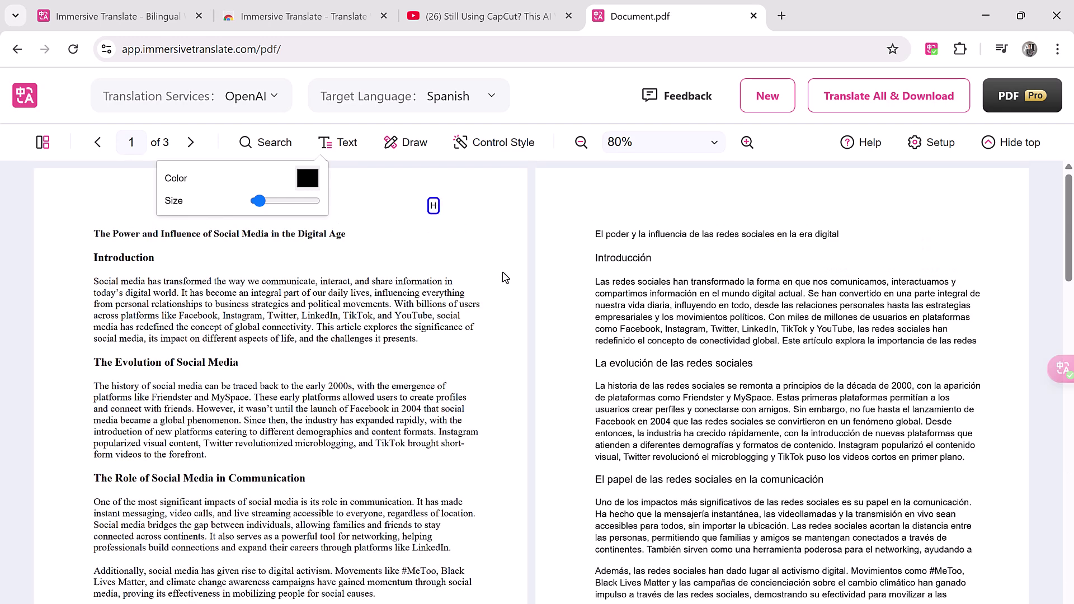
{"action": "type", "text": "ow are y"}
{"action": "type", "text": "ou"}
{"action": "type", "text": "Pleas"}
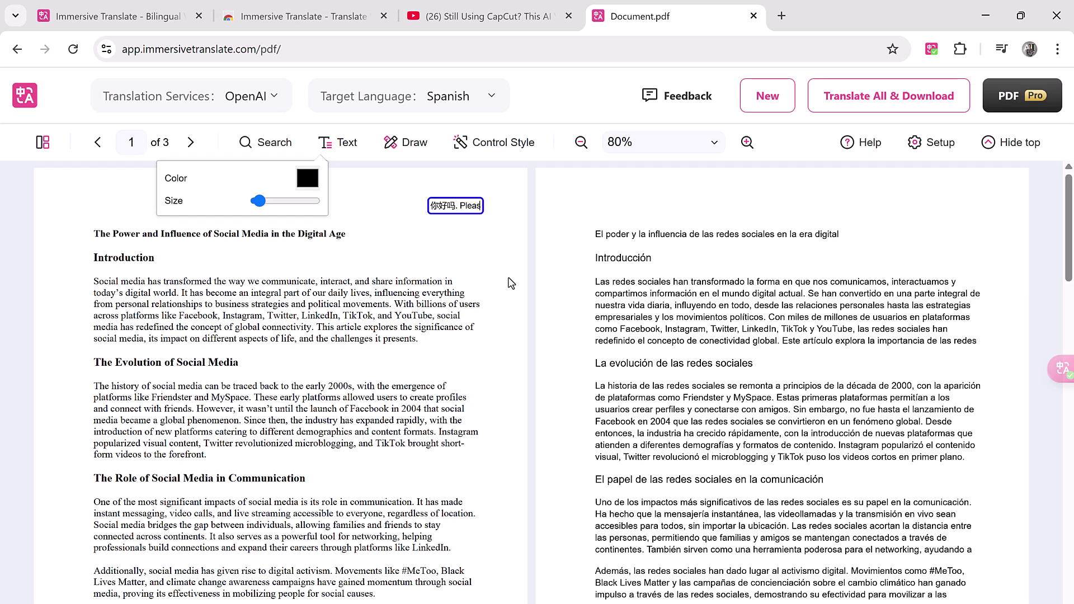
{"action": "type", "text": "e like and subscribe my channel."}
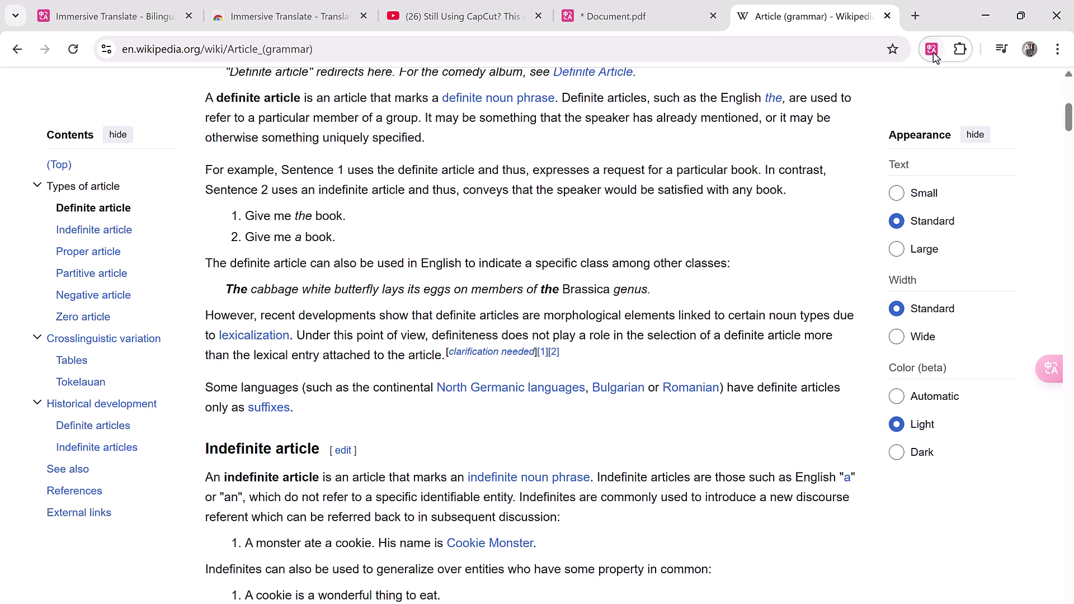
- Turn on hover translation, keeping the 'immediately translate this paragraph' mode
{"action": "left_click", "coordinate": [933, 51]}
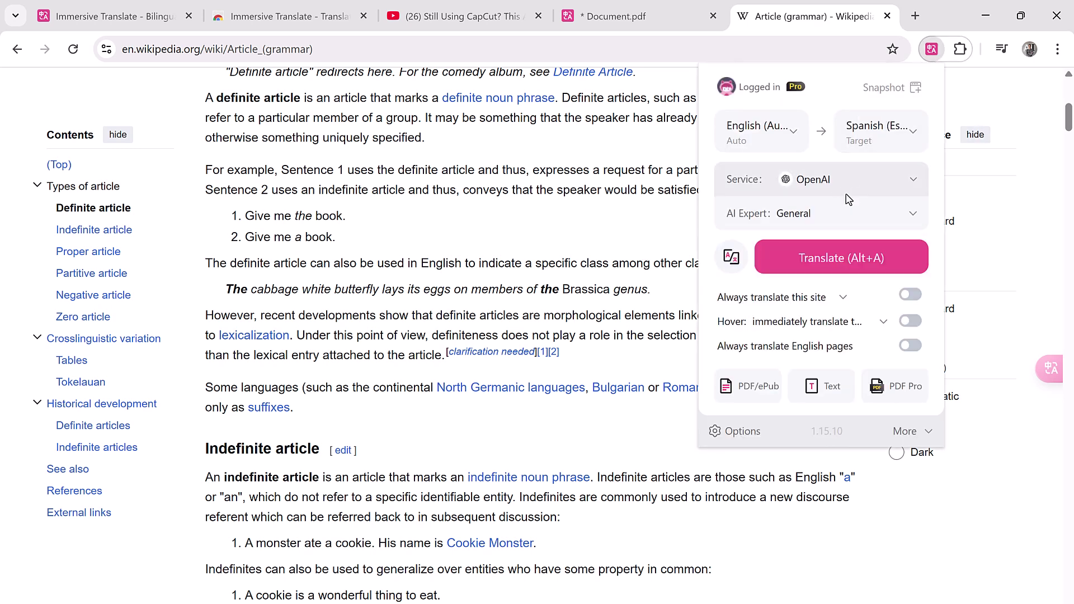
{"action": "left_click", "coordinate": [909, 321]}
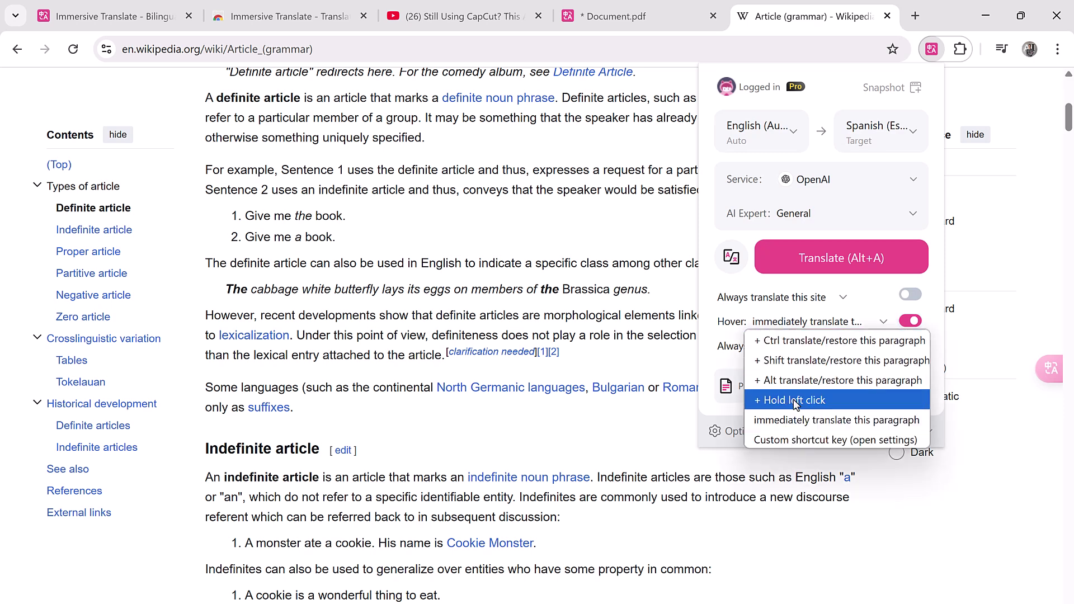
{"action": "left_click", "coordinate": [795, 422]}
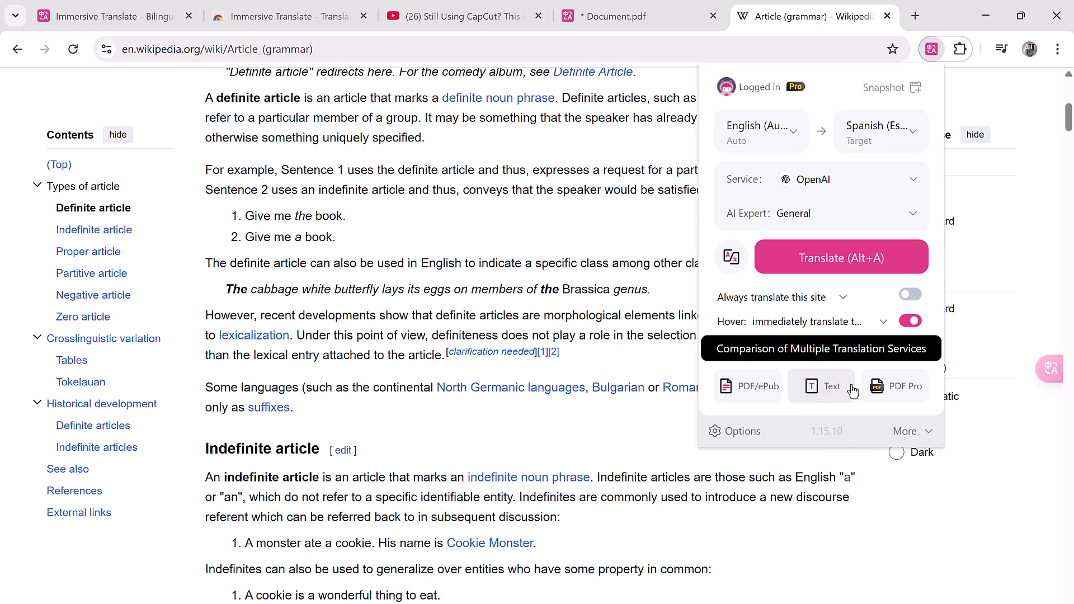
- Hover-translate the Historical development entry into Spanish, then reopen the quick panel
{"action": "left_click", "coordinate": [249, 172]}
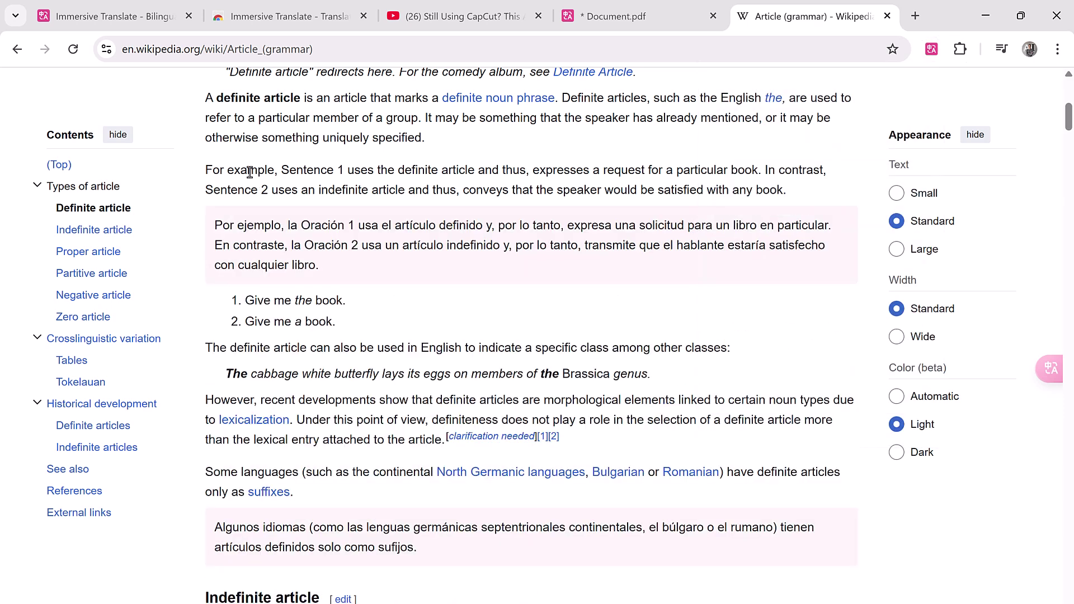
{"action": "scroll", "coordinate": [257, 184], "scroll_direction": "down", "scroll_amount": 2}
{"action": "scroll", "coordinate": [286, 181], "scroll_direction": "down", "scroll_amount": 3}
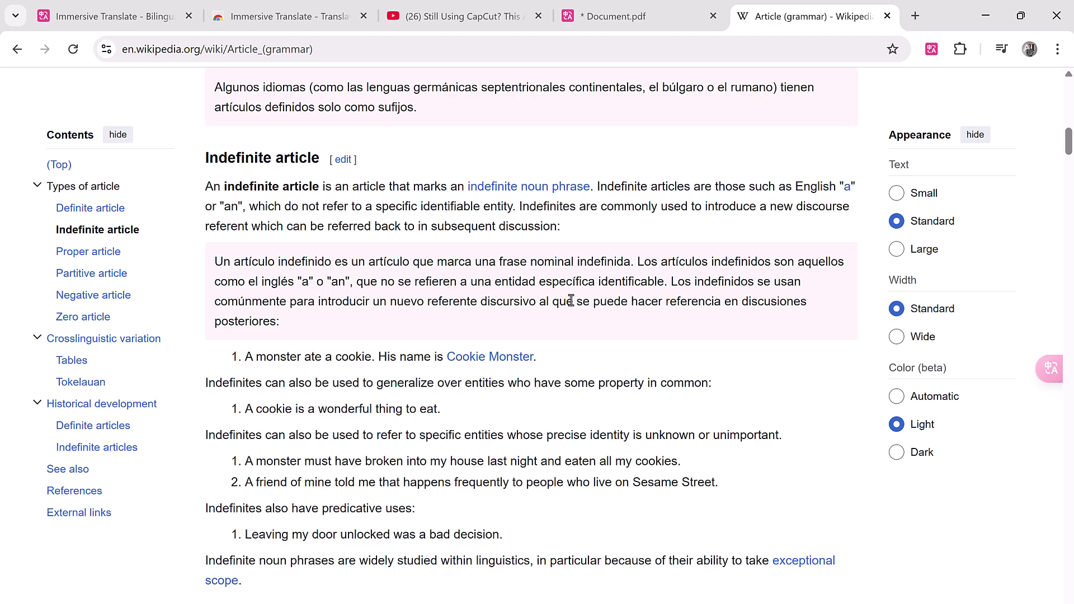
{"action": "scroll", "coordinate": [598, 297], "scroll_direction": "down", "scroll_amount": 2}
{"action": "scroll", "coordinate": [280, 180], "scroll_direction": "down", "scroll_amount": 1}
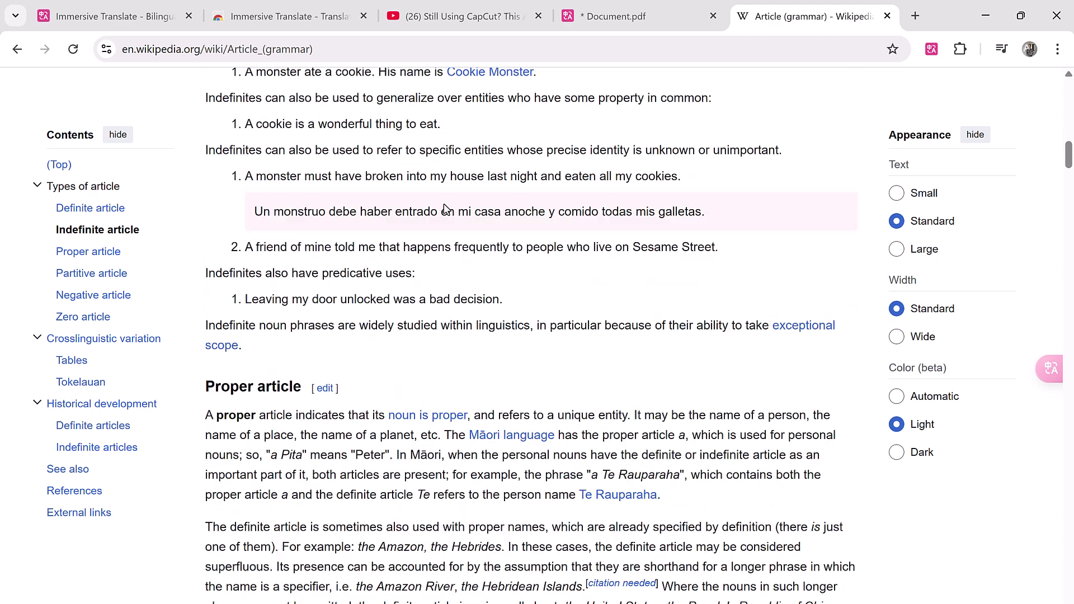
{"action": "key", "text": "ctrl"}
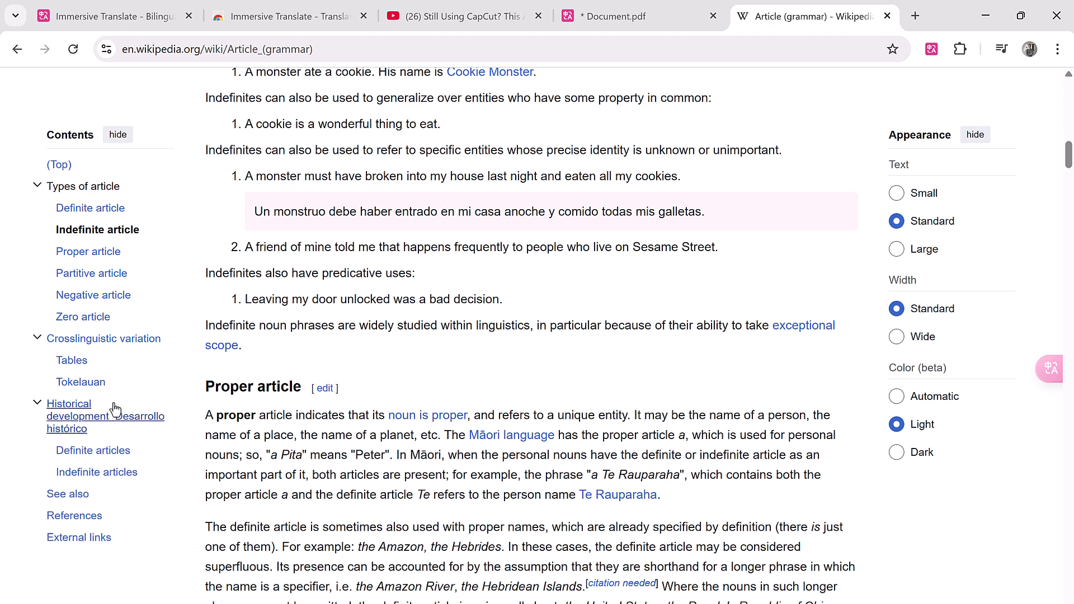
{"action": "scroll", "coordinate": [248, 98], "scroll_direction": "down", "scroll_amount": 3}
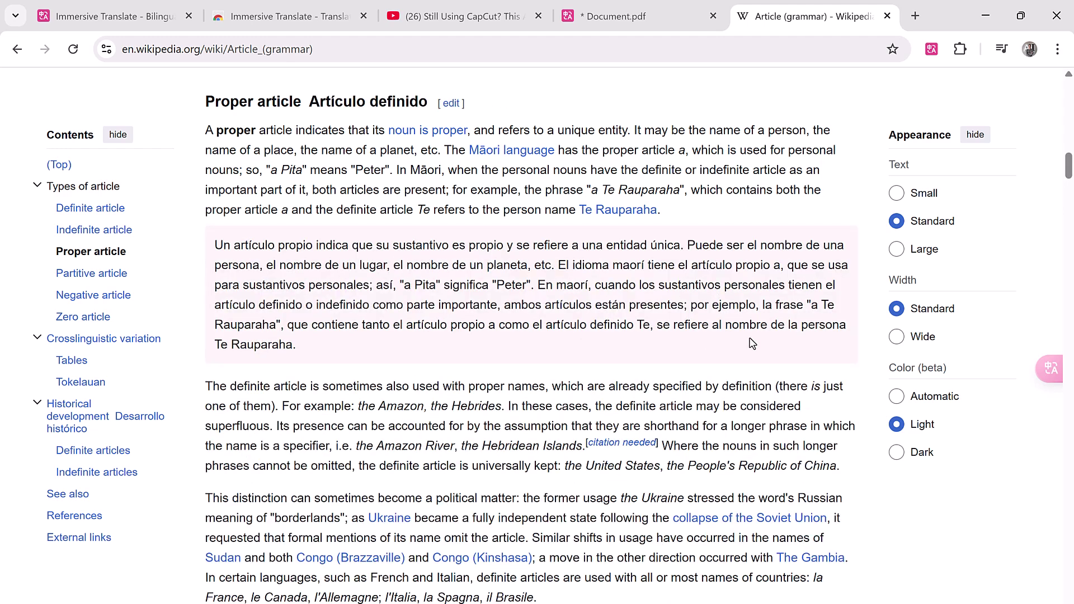
{"action": "scroll", "coordinate": [751, 344], "scroll_direction": "down", "scroll_amount": 3}
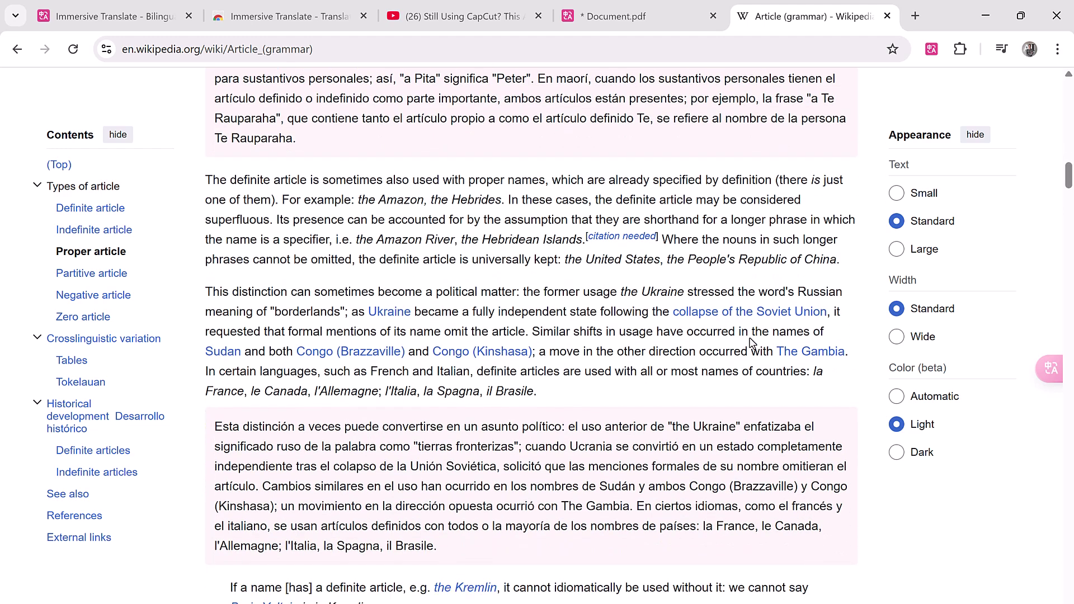
{"action": "left_click", "coordinate": [932, 49]}
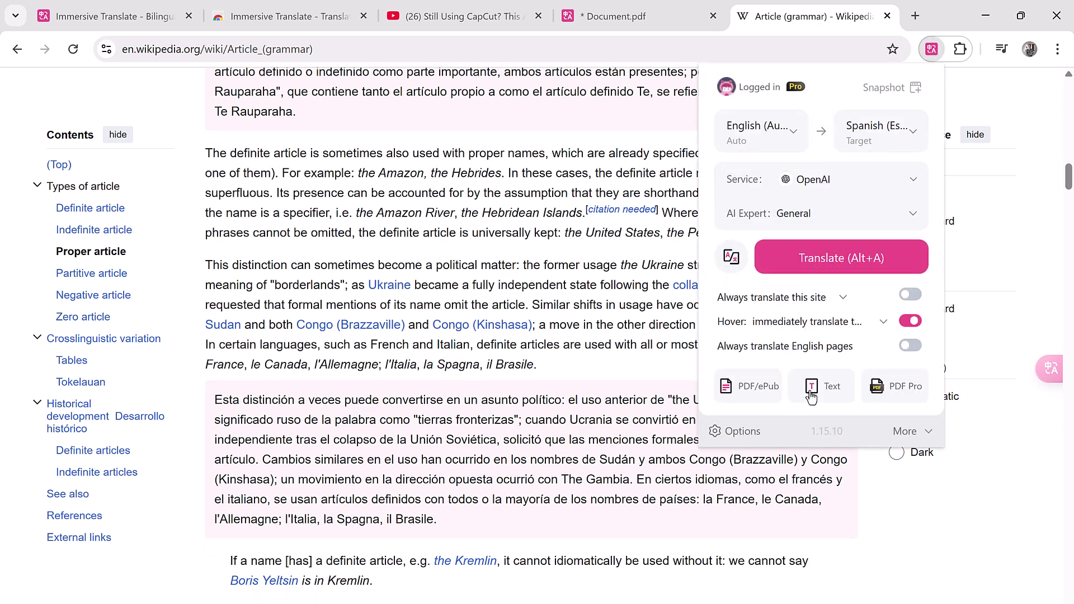
- Open Immersive Translate's full settings page from the quick panel
{"action": "left_click", "coordinate": [736, 435]}
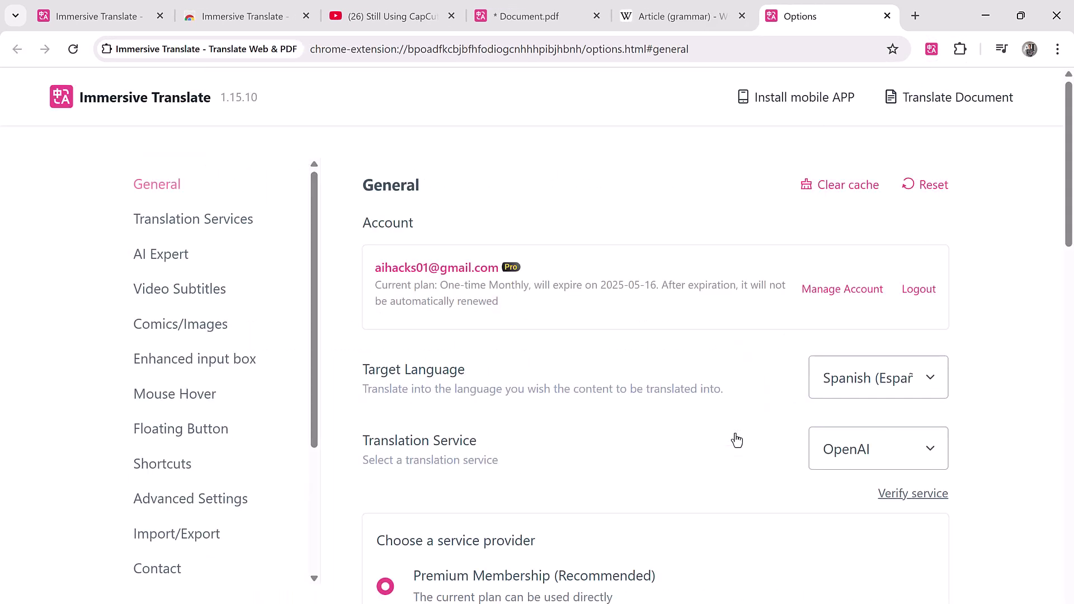
{"action": "scroll", "coordinate": [625, 308], "scroll_direction": "down", "scroll_amount": 2}
{"action": "scroll", "coordinate": [625, 309], "scroll_direction": "down", "scroll_amount": 2}
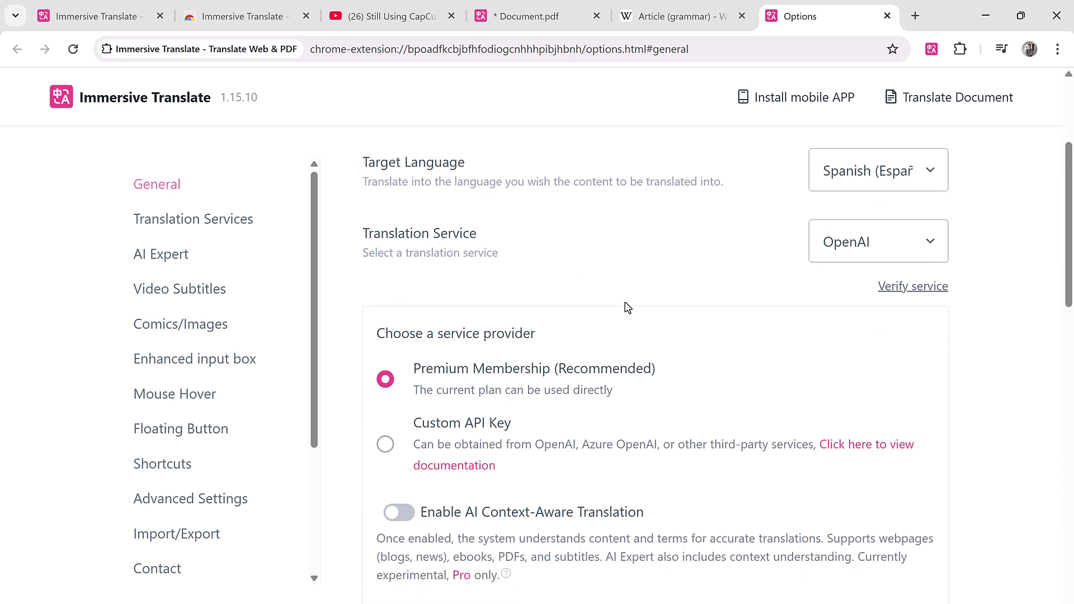
{"action": "scroll", "coordinate": [693, 303], "scroll_direction": "down", "scroll_amount": 1}
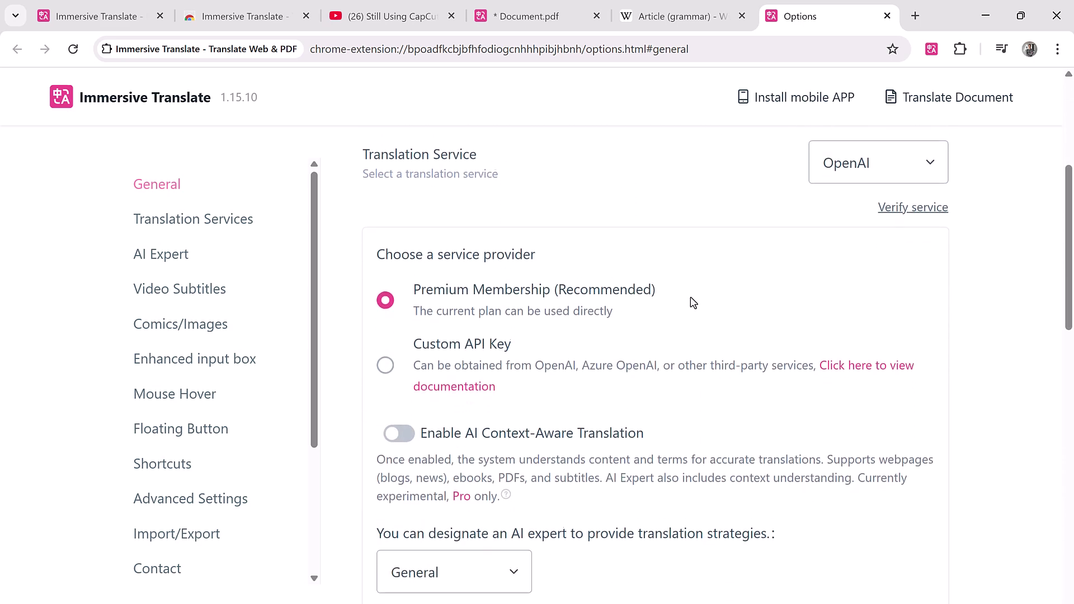
{"action": "scroll", "coordinate": [693, 302], "scroll_direction": "down", "scroll_amount": 1}
{"action": "scroll", "coordinate": [692, 302], "scroll_direction": "down", "scroll_amount": 2}
{"action": "scroll", "coordinate": [692, 302], "scroll_direction": "down", "scroll_amount": 2}
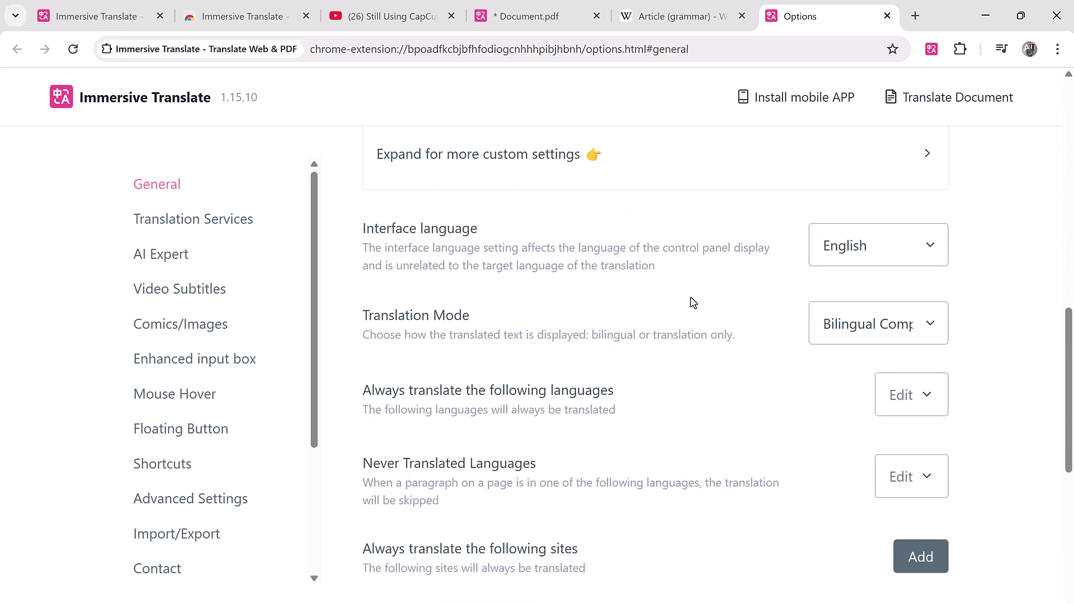
{"action": "scroll", "coordinate": [692, 302], "scroll_direction": "down", "scroll_amount": 1}
{"action": "scroll", "coordinate": [693, 302], "scroll_direction": "down", "scroll_amount": 2}
{"action": "scroll", "coordinate": [693, 303], "scroll_direction": "down", "scroll_amount": 1}
{"action": "scroll", "coordinate": [693, 302], "scroll_direction": "down", "scroll_amount": 2}
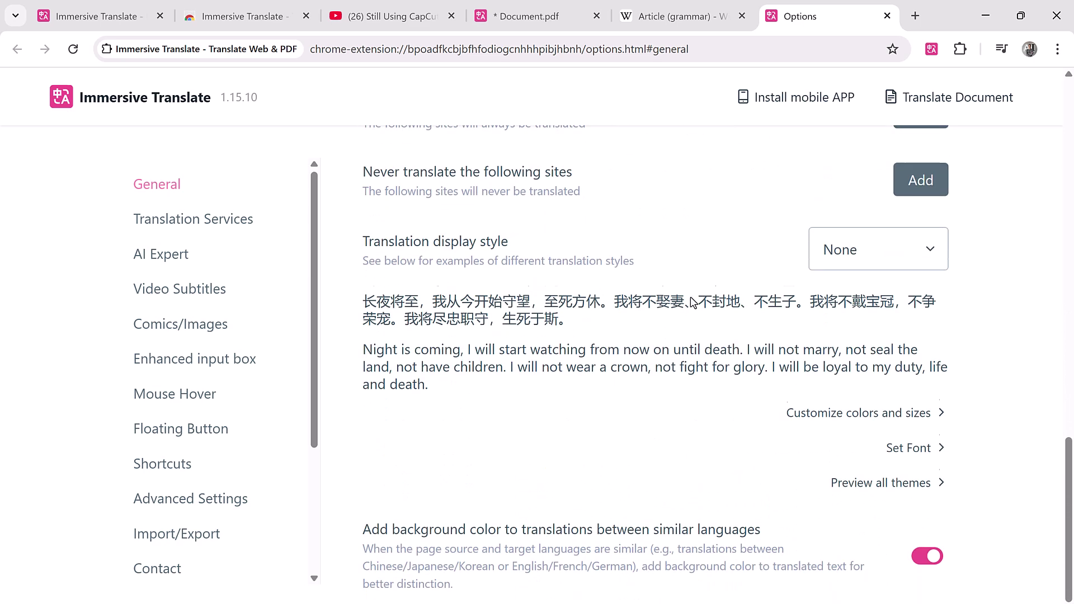
{"action": "scroll", "coordinate": [692, 302], "scroll_direction": "down", "scroll_amount": 1}
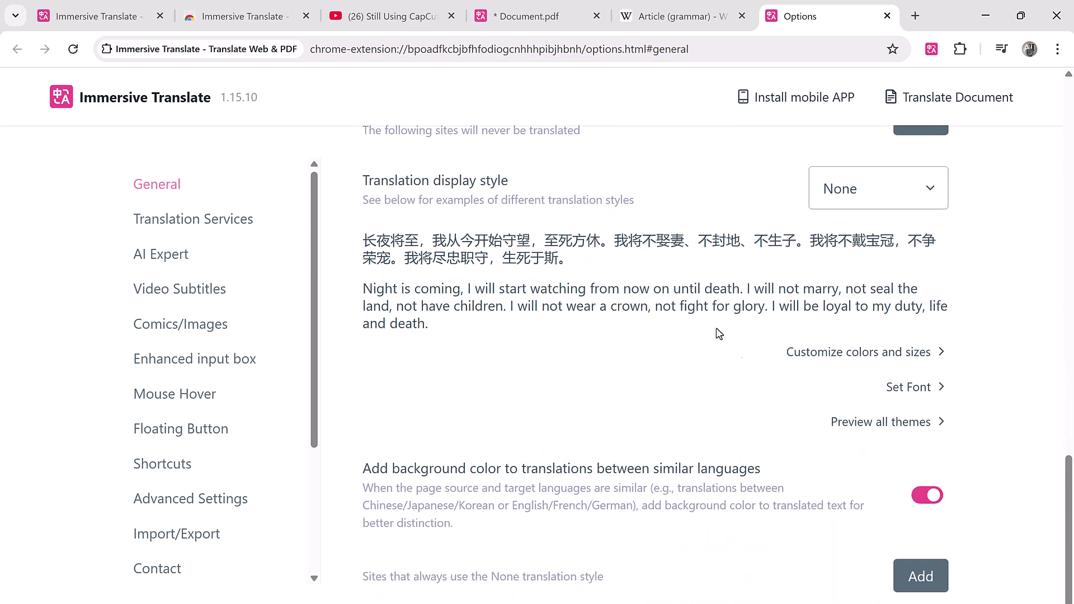
- Browse the Translation Services, AI Expert and Video Subtitles settings pages in turn
{"action": "left_click", "coordinate": [206, 217]}
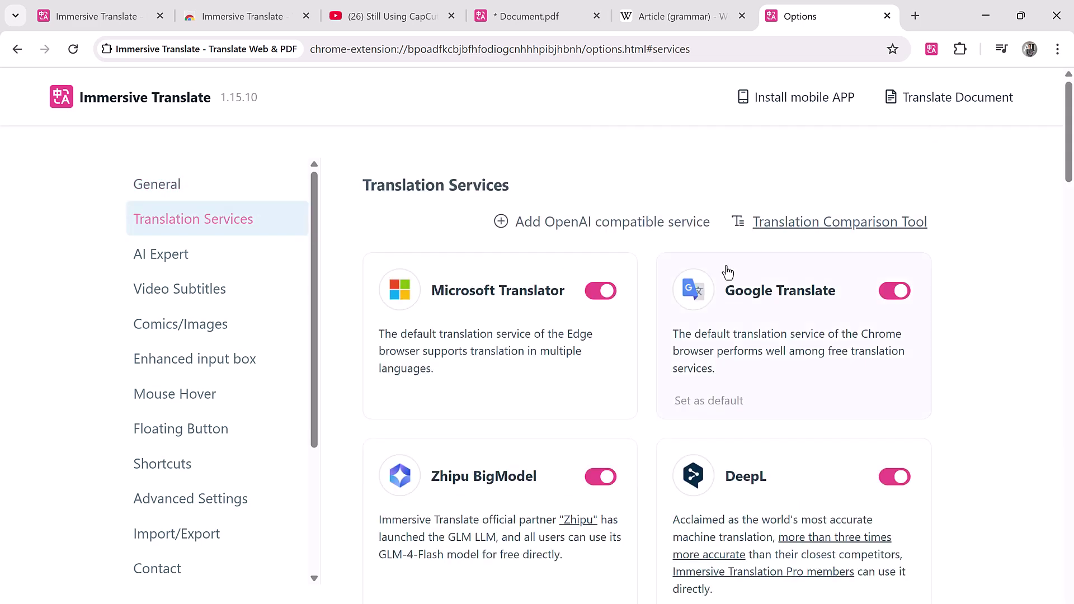
{"action": "scroll", "coordinate": [592, 263], "scroll_direction": "down", "scroll_amount": 2}
{"action": "scroll", "coordinate": [753, 290], "scroll_direction": "down", "scroll_amount": 3}
{"action": "scroll", "coordinate": [835, 324], "scroll_direction": "down", "scroll_amount": 1}
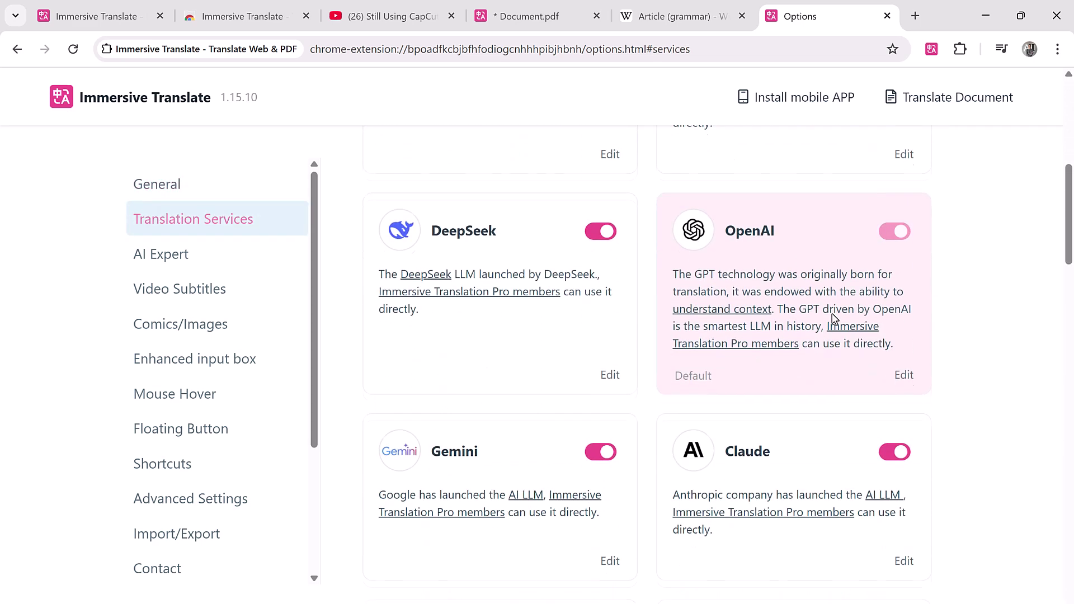
{"action": "scroll", "coordinate": [813, 349], "scroll_direction": "down", "scroll_amount": 1}
{"action": "scroll", "coordinate": [813, 348], "scroll_direction": "down", "scroll_amount": 3}
{"action": "scroll", "coordinate": [815, 348], "scroll_direction": "down", "scroll_amount": 3}
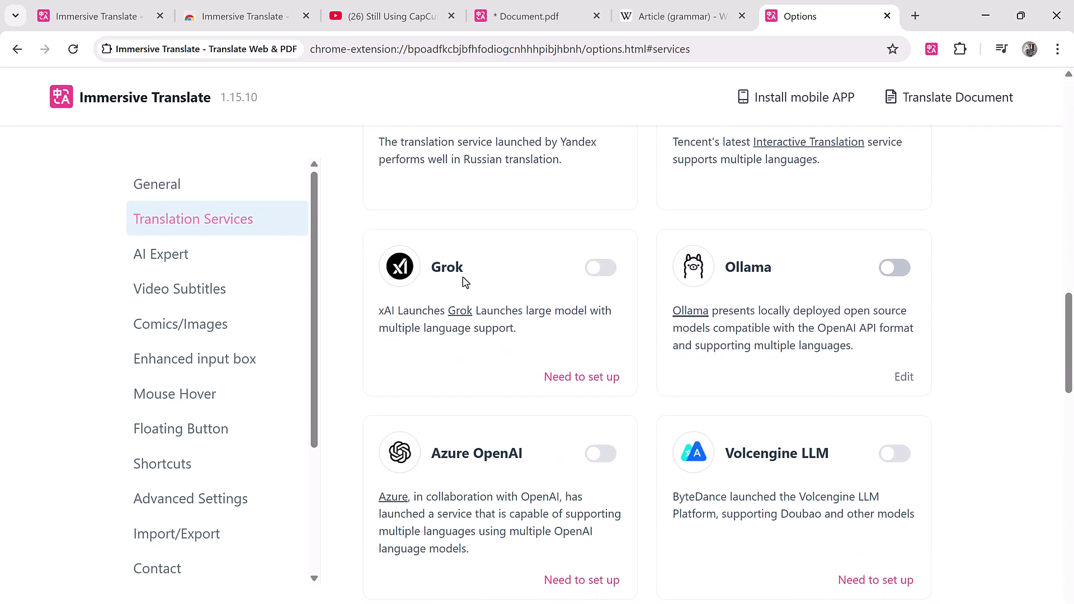
{"action": "scroll", "coordinate": [881, 347], "scroll_direction": "down", "scroll_amount": 1}
{"action": "scroll", "coordinate": [909, 427], "scroll_direction": "down", "scroll_amount": 2}
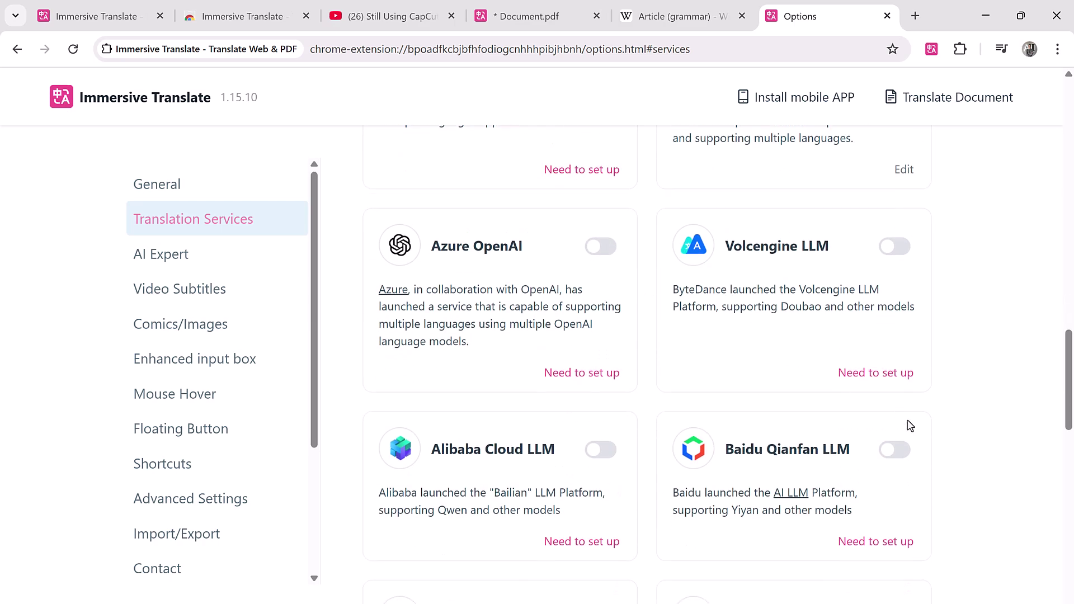
{"action": "scroll", "coordinate": [909, 427], "scroll_direction": "down", "scroll_amount": 1}
{"action": "scroll", "coordinate": [908, 425], "scroll_direction": "down", "scroll_amount": 2}
{"action": "scroll", "coordinate": [909, 427], "scroll_direction": "down", "scroll_amount": 3}
{"action": "scroll", "coordinate": [909, 427], "scroll_direction": "down", "scroll_amount": 3}
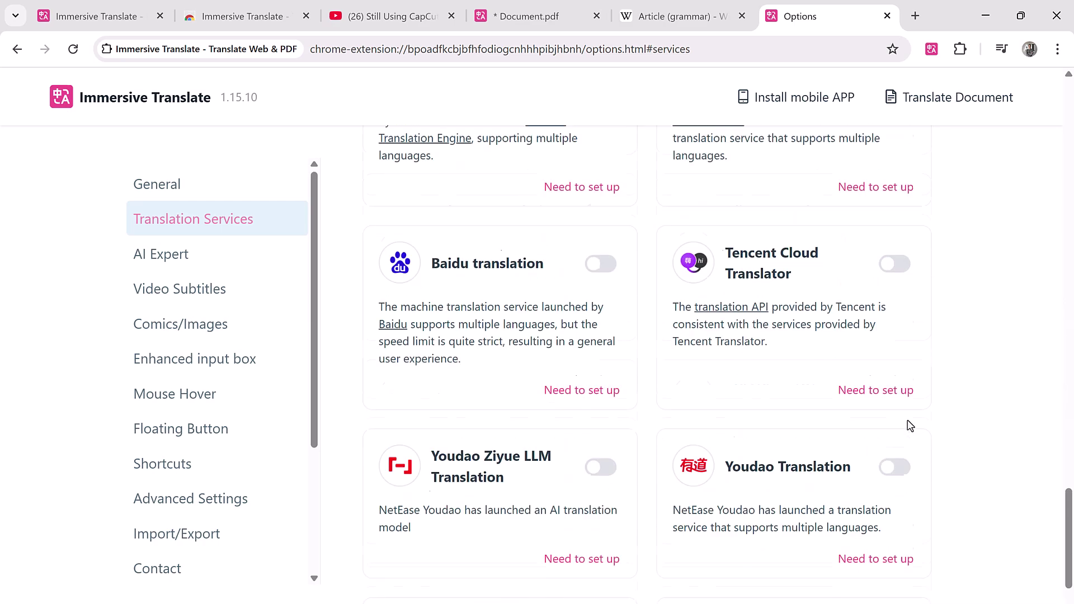
{"action": "scroll", "coordinate": [908, 426], "scroll_direction": "down", "scroll_amount": 2}
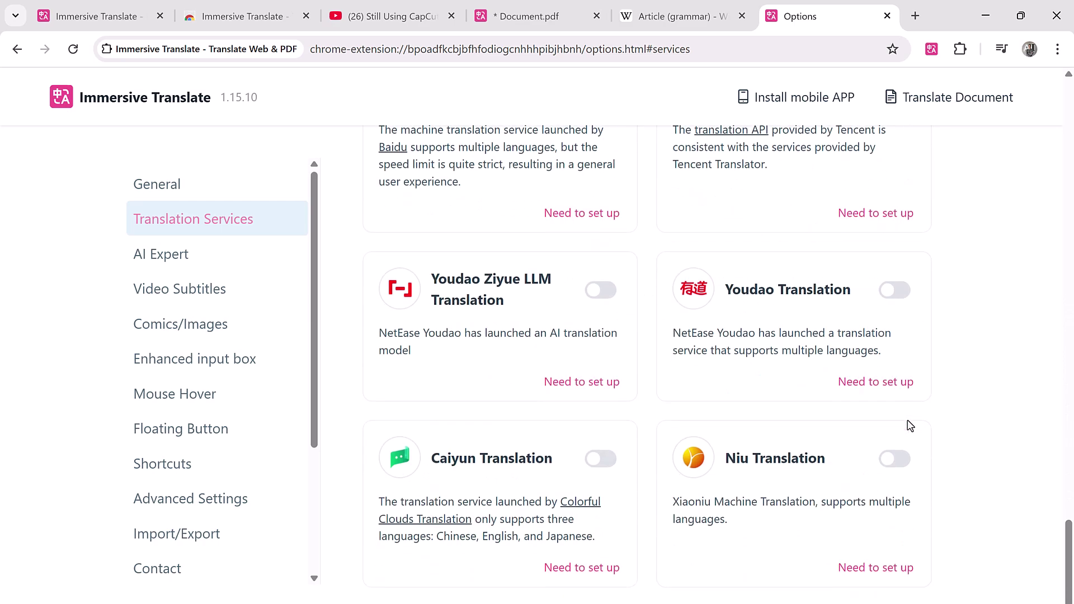
{"action": "left_click", "coordinate": [198, 252]}
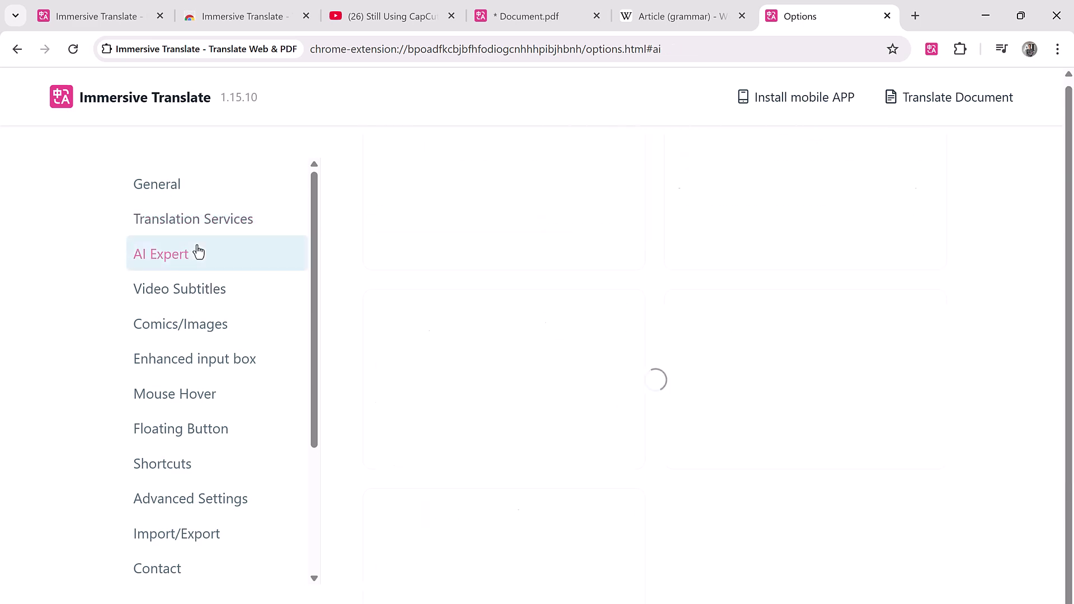
{"action": "left_click", "coordinate": [210, 289]}
{"action": "scroll", "coordinate": [661, 343], "scroll_direction": "down", "scroll_amount": 3}
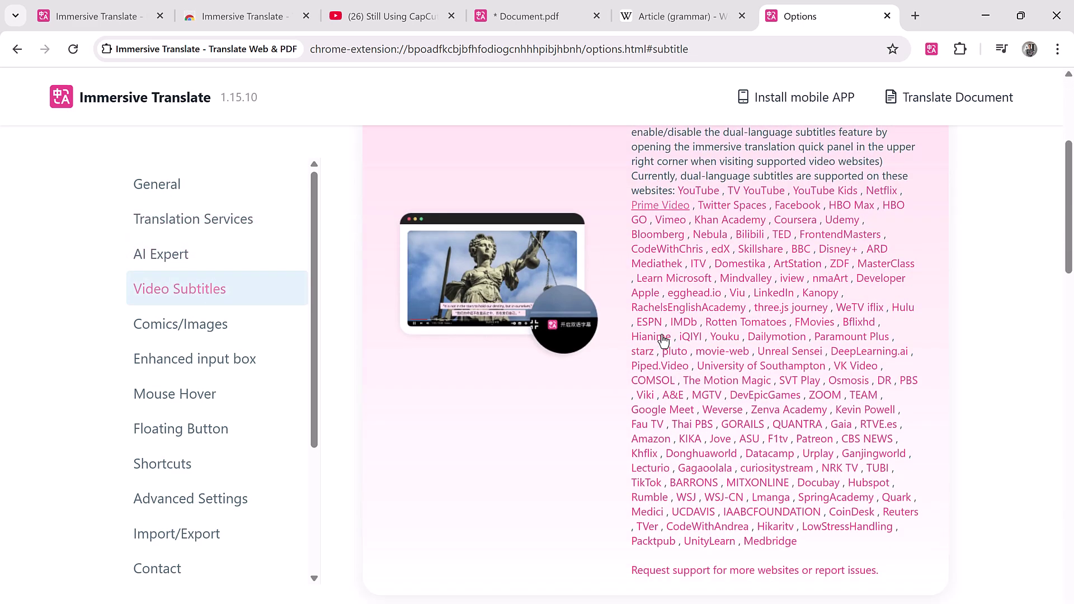
{"action": "scroll", "coordinate": [660, 342], "scroll_direction": "down", "scroll_amount": 4}
{"action": "scroll", "coordinate": [663, 339], "scroll_direction": "down", "scroll_amount": 2}
{"action": "scroll", "coordinate": [662, 338], "scroll_direction": "down", "scroll_amount": 3}
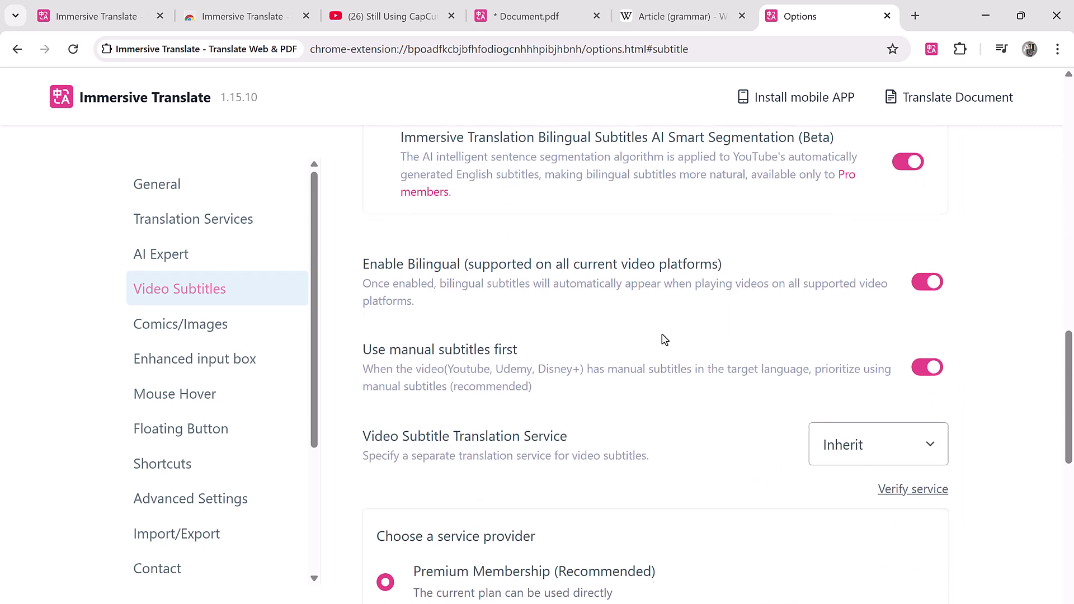
{"action": "scroll", "coordinate": [662, 339], "scroll_direction": "down", "scroll_amount": 2}
{"action": "scroll", "coordinate": [661, 338], "scroll_direction": "down", "scroll_amount": 3}
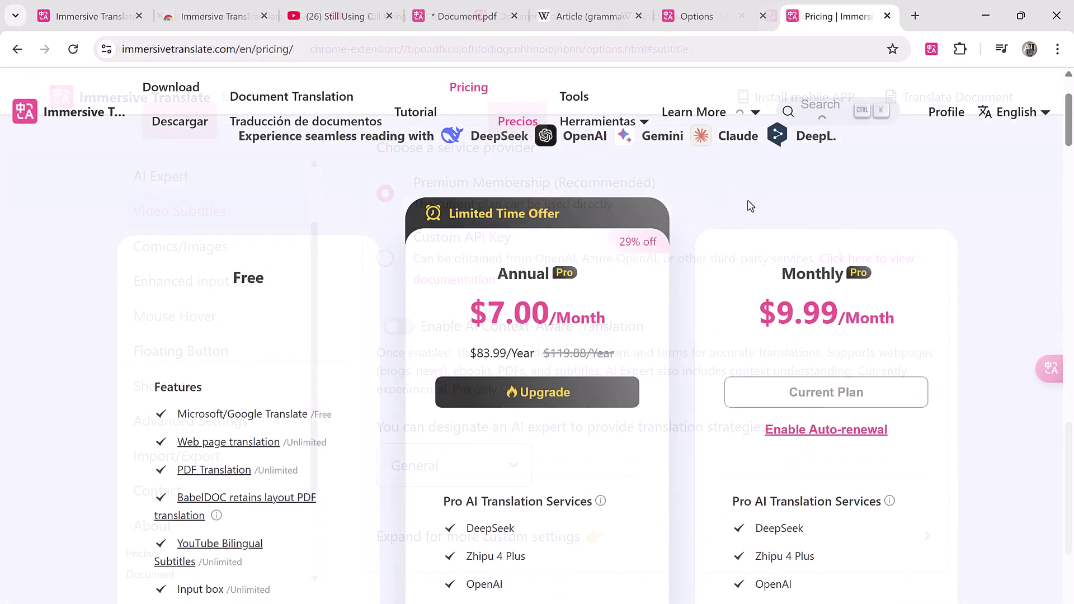
{"action": "scroll", "coordinate": [708, 194], "scroll_direction": "down", "scroll_amount": 1}
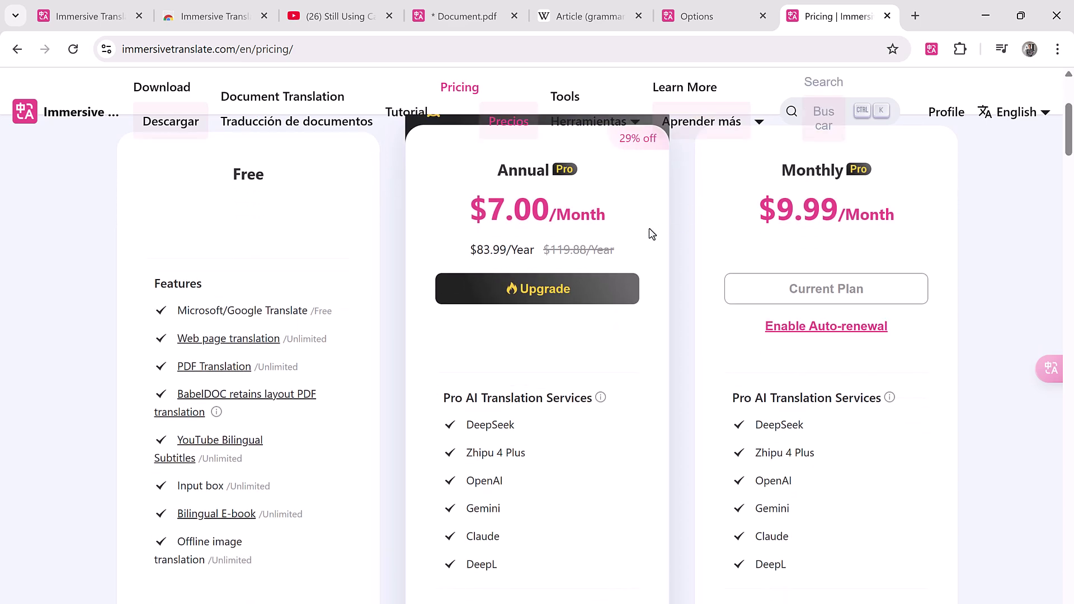
{"action": "scroll", "coordinate": [652, 234], "scroll_direction": "up", "scroll_amount": 1}
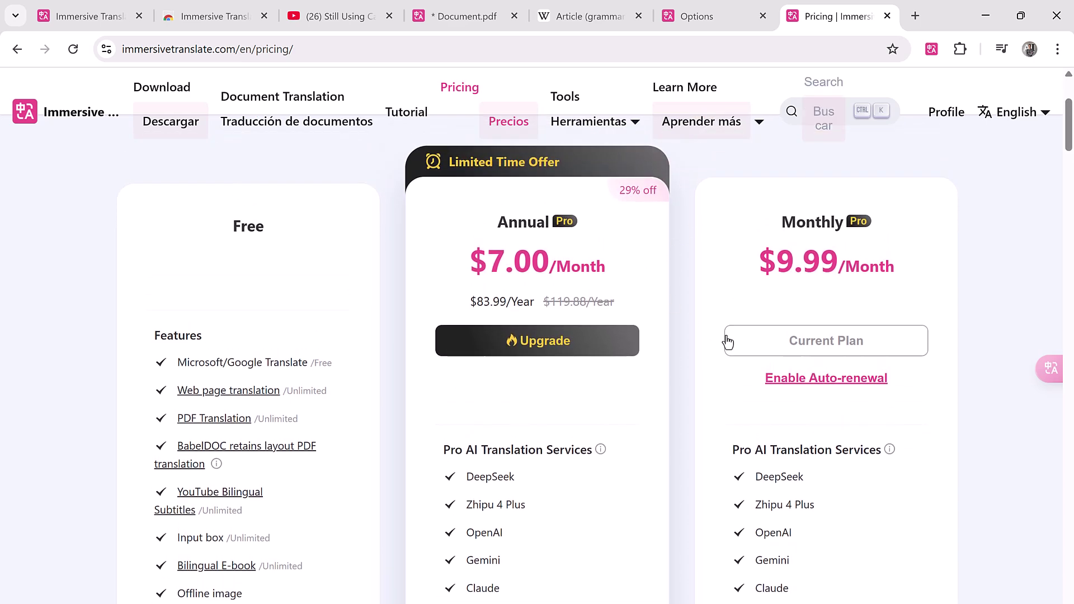
{"action": "scroll", "coordinate": [949, 345], "scroll_direction": "down", "scroll_amount": 4}
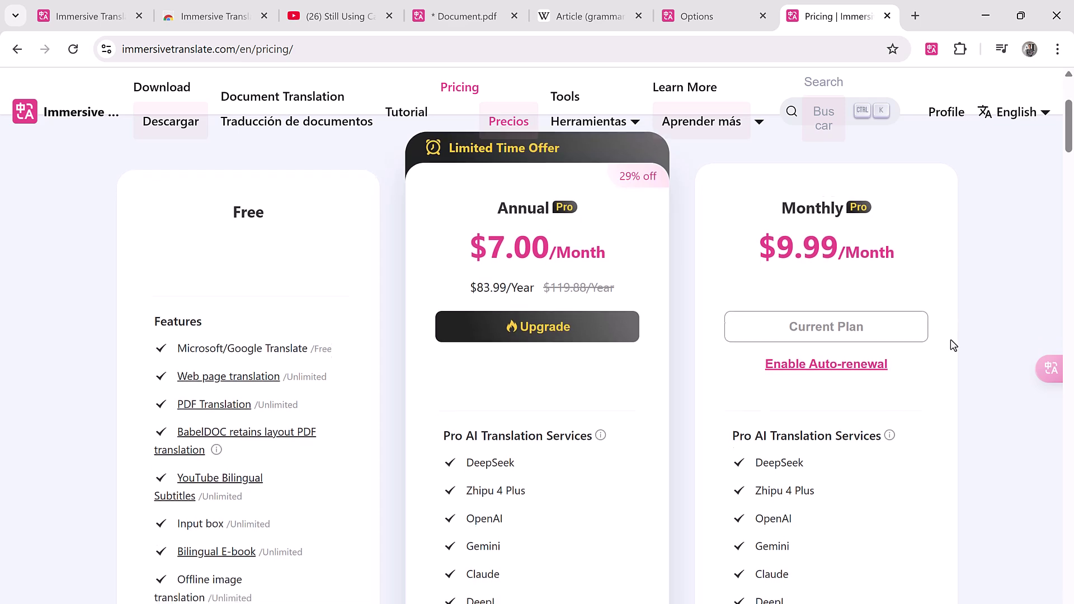
{"action": "scroll", "coordinate": [952, 345], "scroll_direction": "down", "scroll_amount": 2}
{"action": "scroll", "coordinate": [953, 345], "scroll_direction": "down", "scroll_amount": 1}
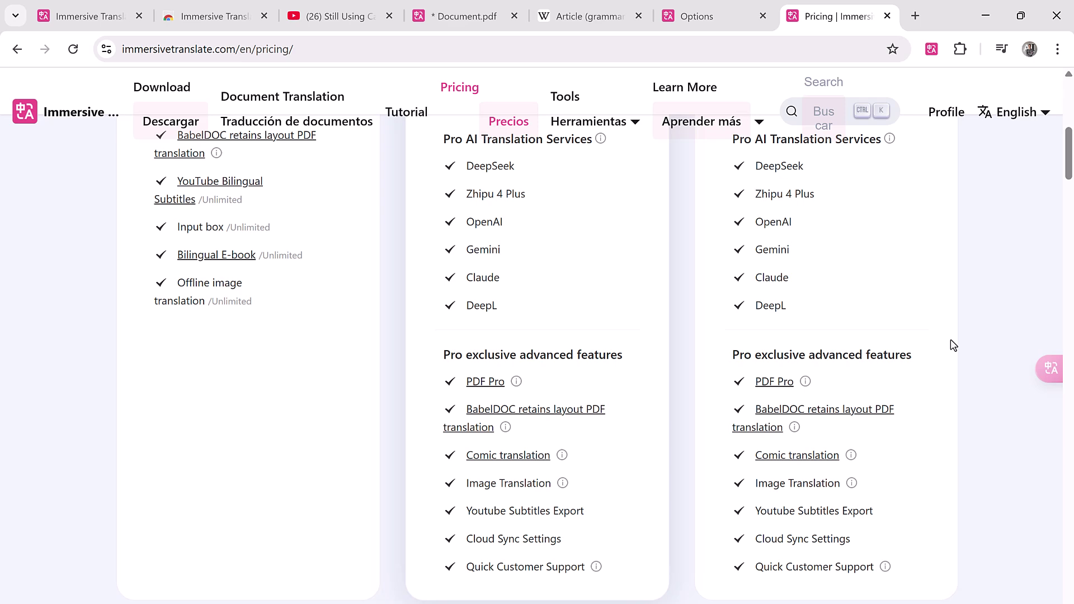
{"action": "scroll", "coordinate": [953, 345], "scroll_direction": "up", "scroll_amount": 2}
{"action": "scroll", "coordinate": [952, 345], "scroll_direction": "up", "scroll_amount": 1}
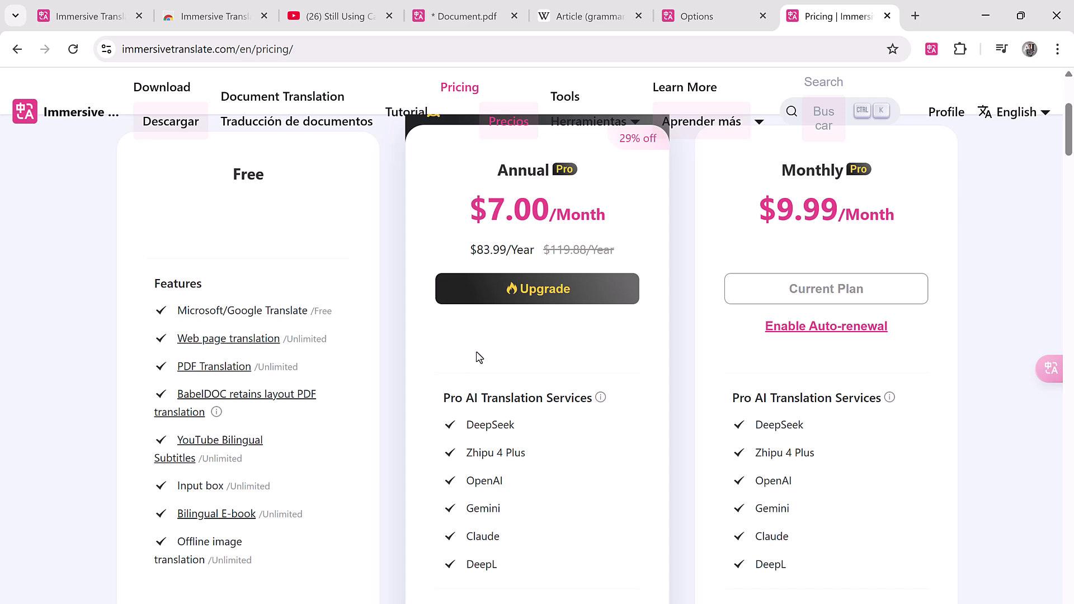
{"action": "scroll", "coordinate": [631, 360], "scroll_direction": "down", "scroll_amount": 3}
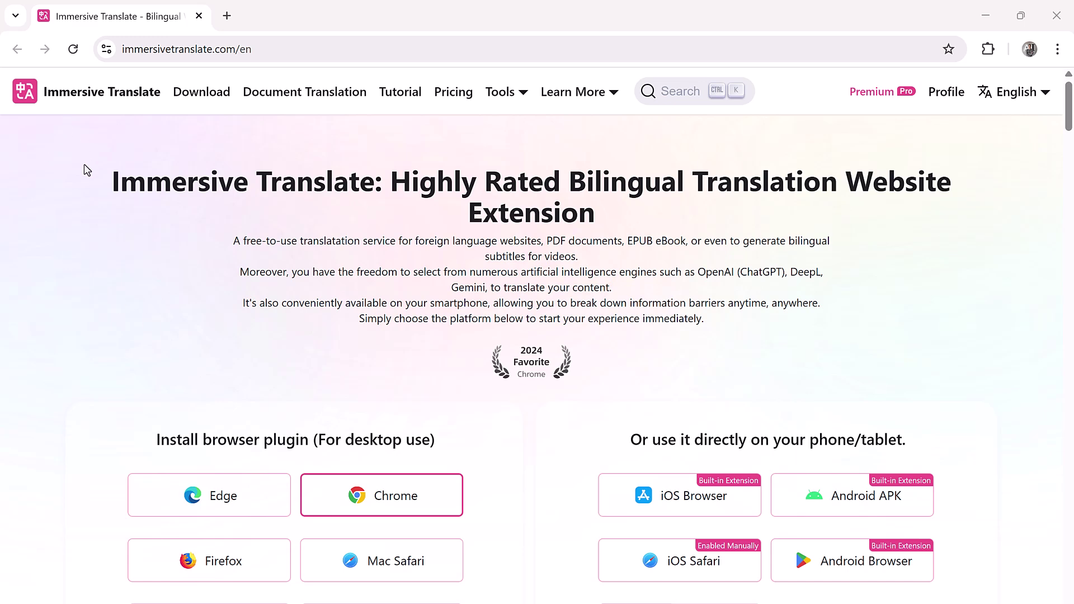
{"action": "scroll", "coordinate": [554, 311], "scroll_direction": "down", "scroll_amount": 3}
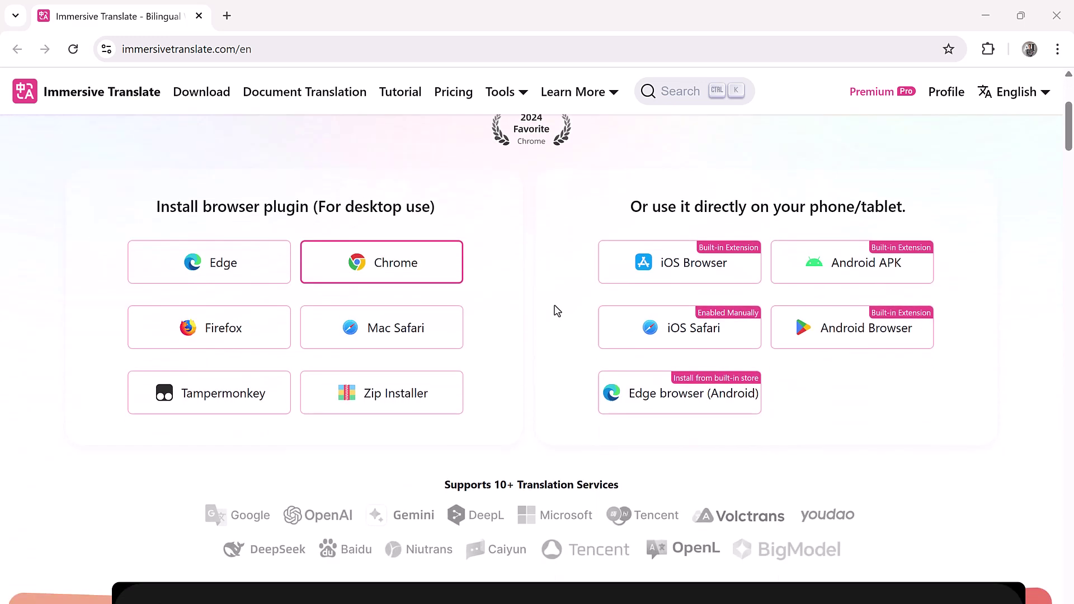